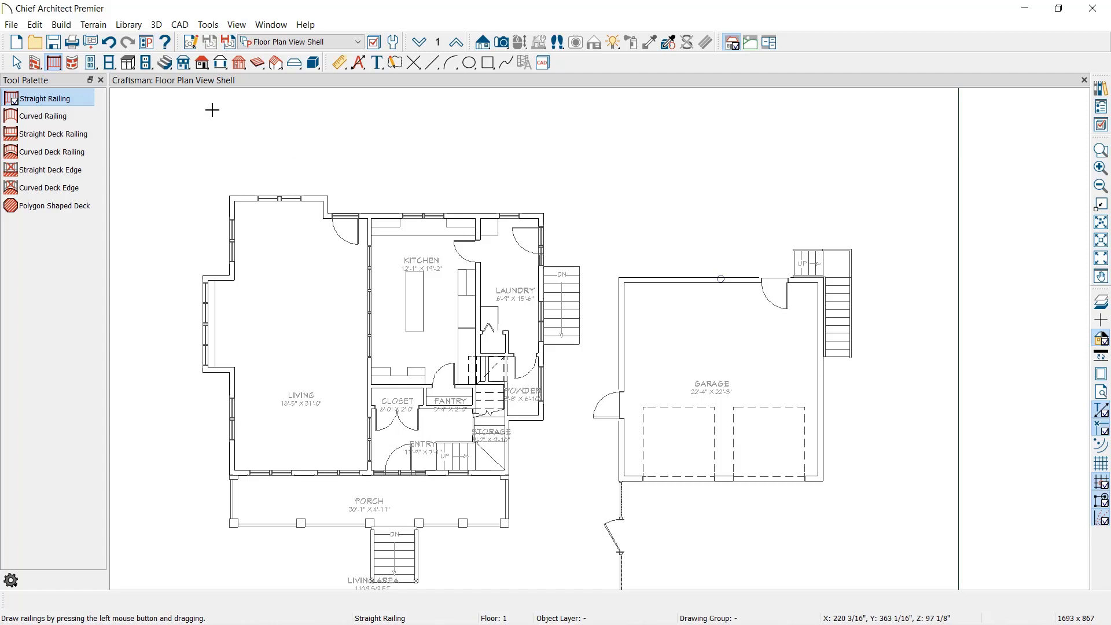
Browse the Build menu's railing and deck tools, leaving Straight Railing active.
left_click(61, 25)
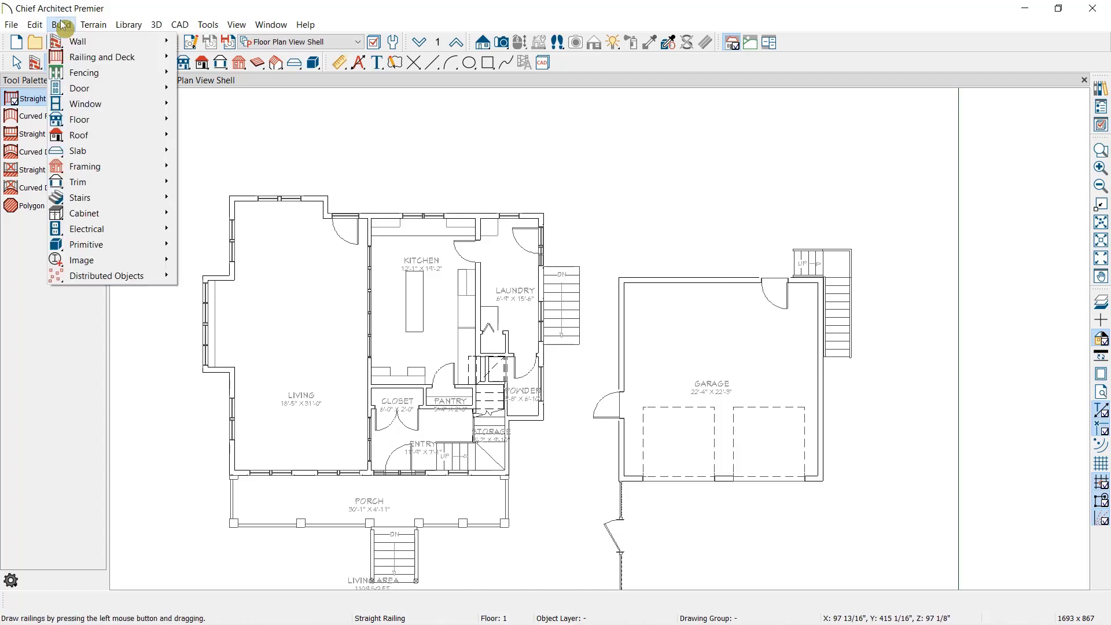
mouse_move(130, 61)
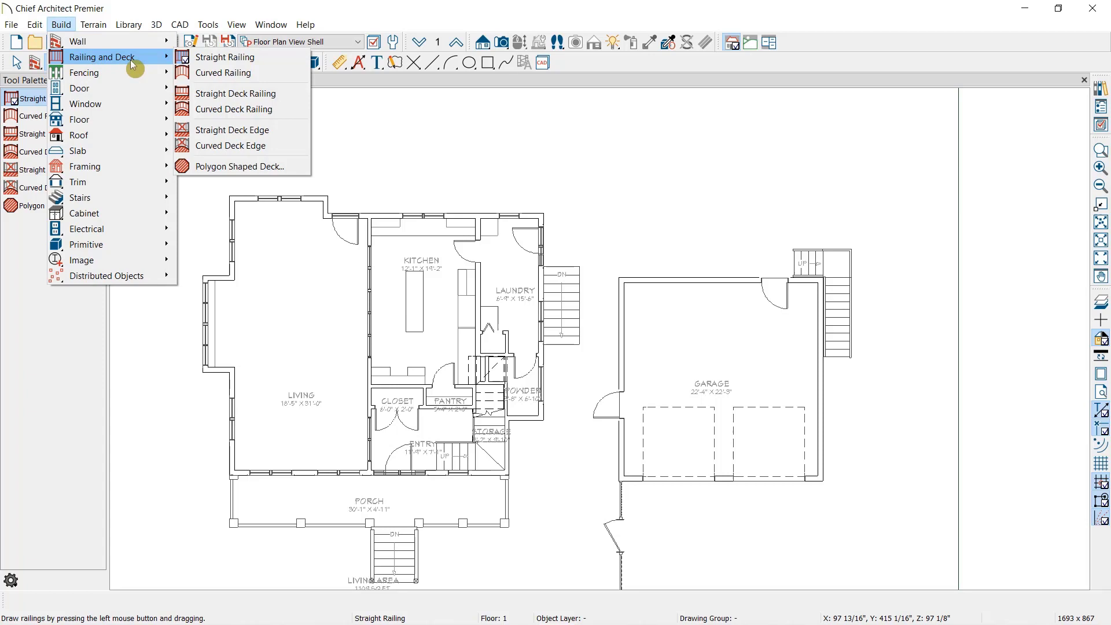
left_click(162, 10)
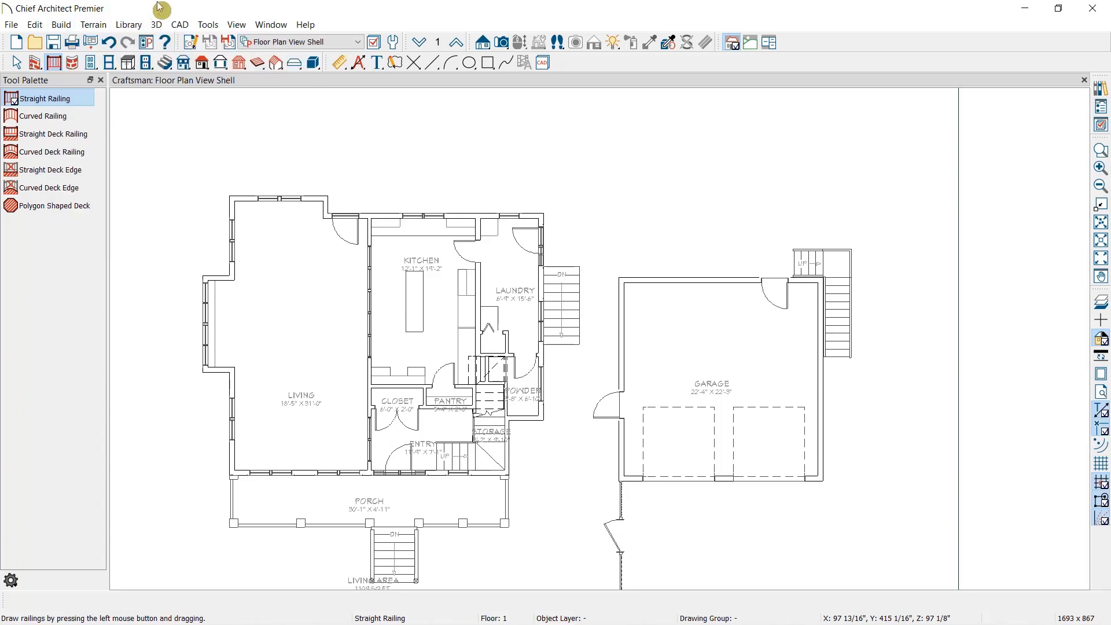
Draw a rectangular railed deck off the back wall, spanning the back of the house.
left_click(61, 135)
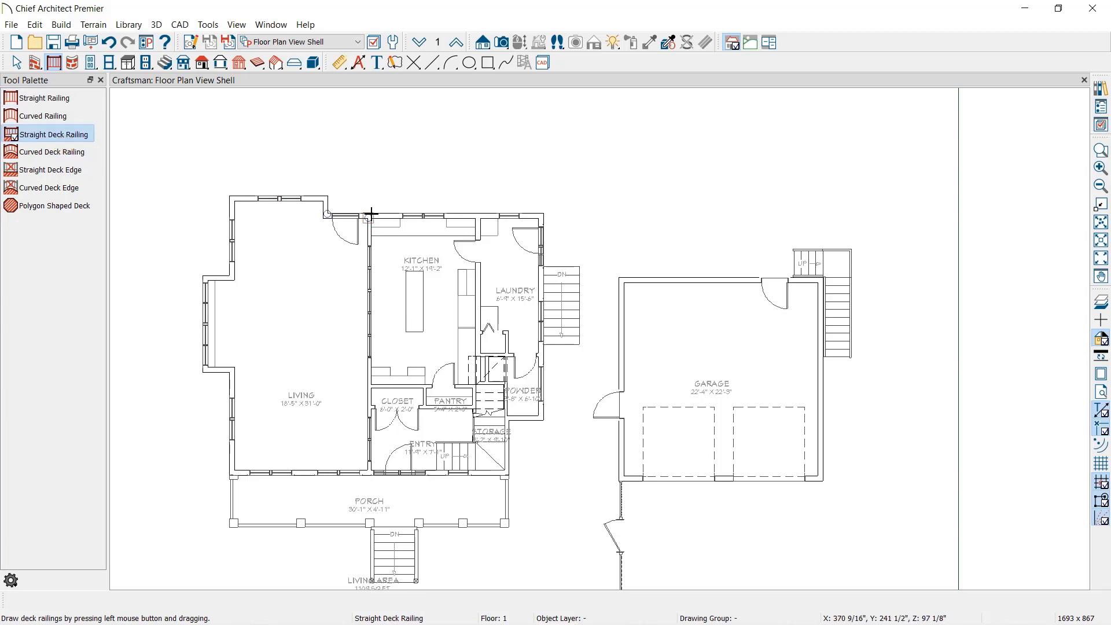
left_click_drag(326, 198, 541, 214)
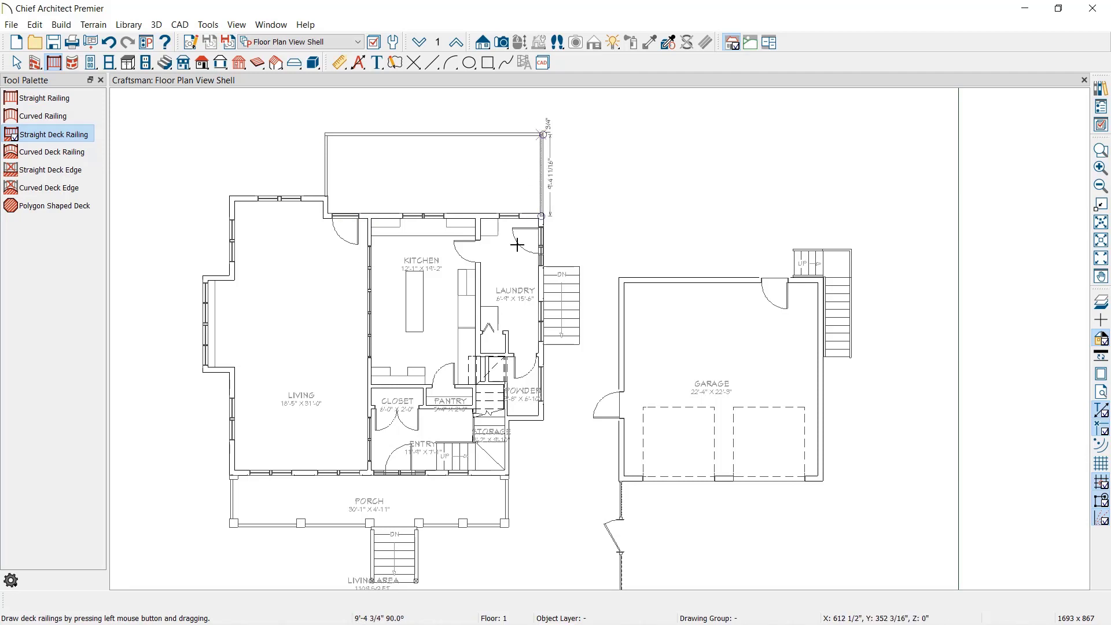
key("space")
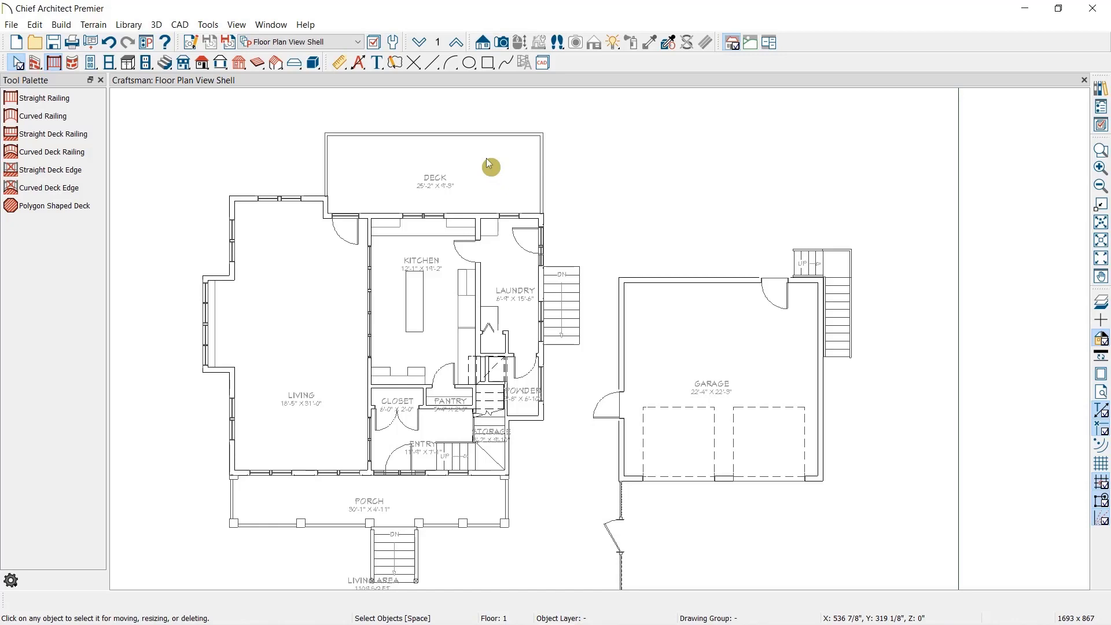
Select the deck and review its Room Specification without making changes.
left_click(383, 157)
double_click(383, 157)
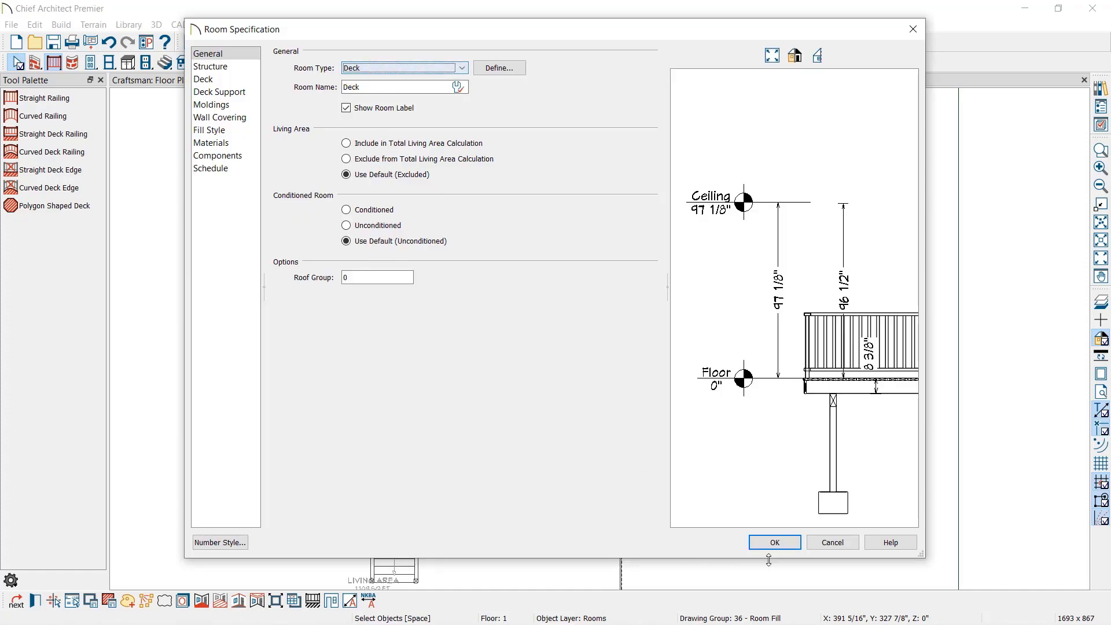
left_click(831, 545)
Delete the deck's right, top and left railings so the deck disappears.
left_click(536, 181)
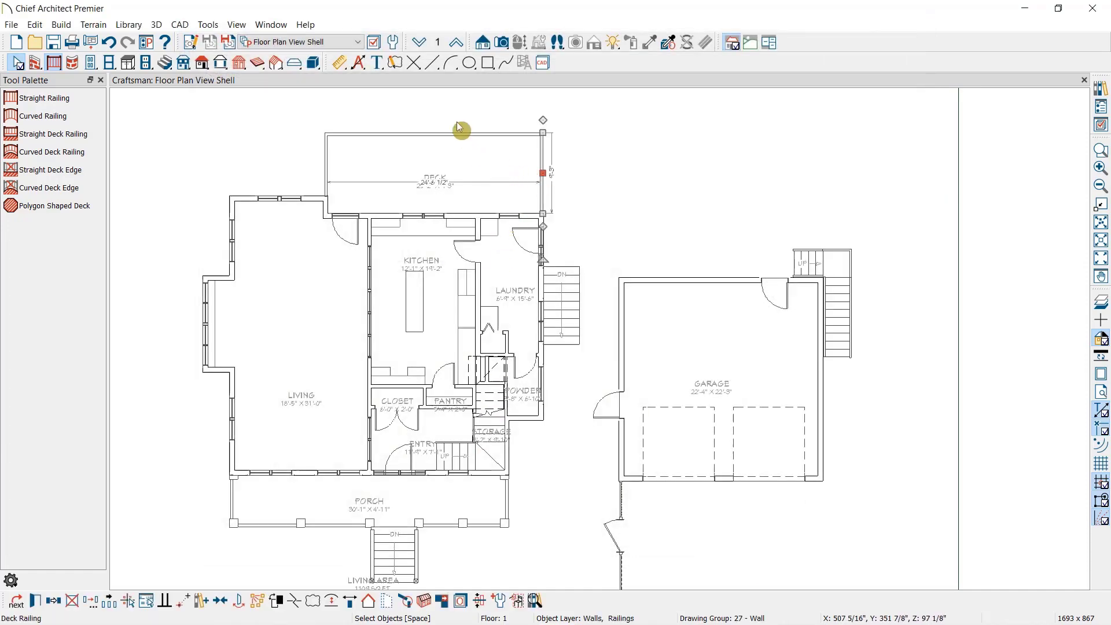
left_click(428, 135)
left_click(328, 153, "shift")
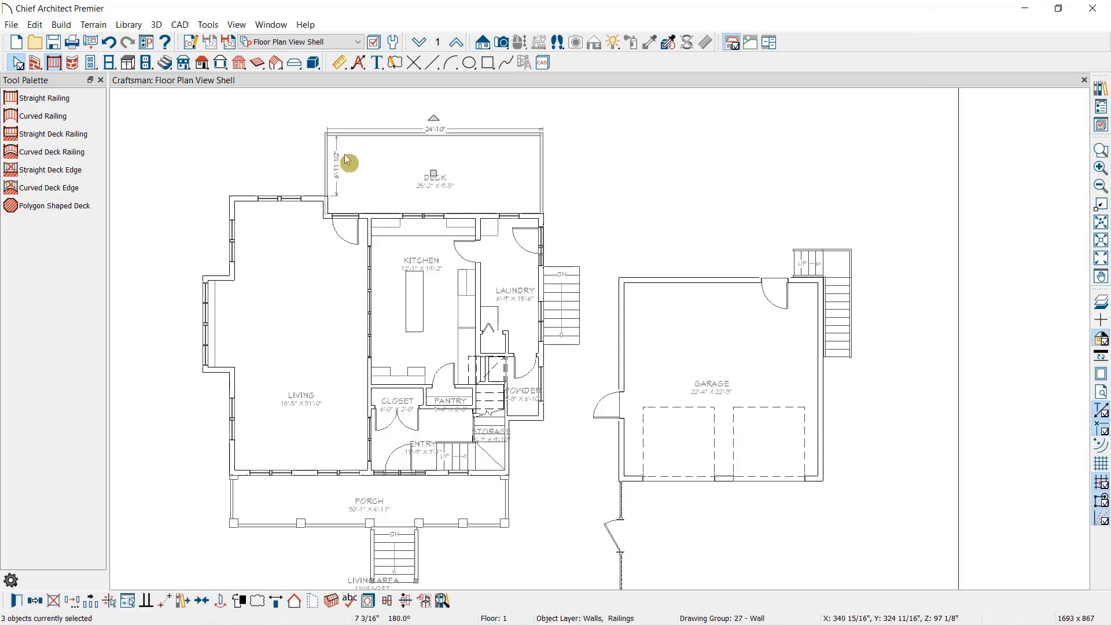
key("Delete")
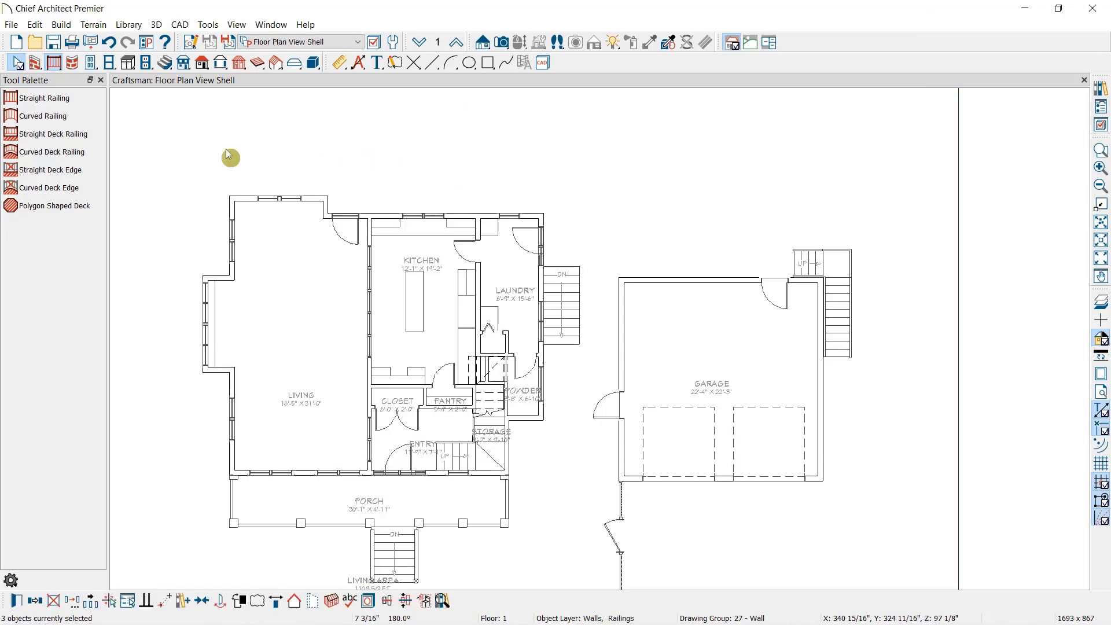
left_click(53, 99)
Open the Straight Railing defaults and toggle the Railing option off and back on.
double_click(55, 100)
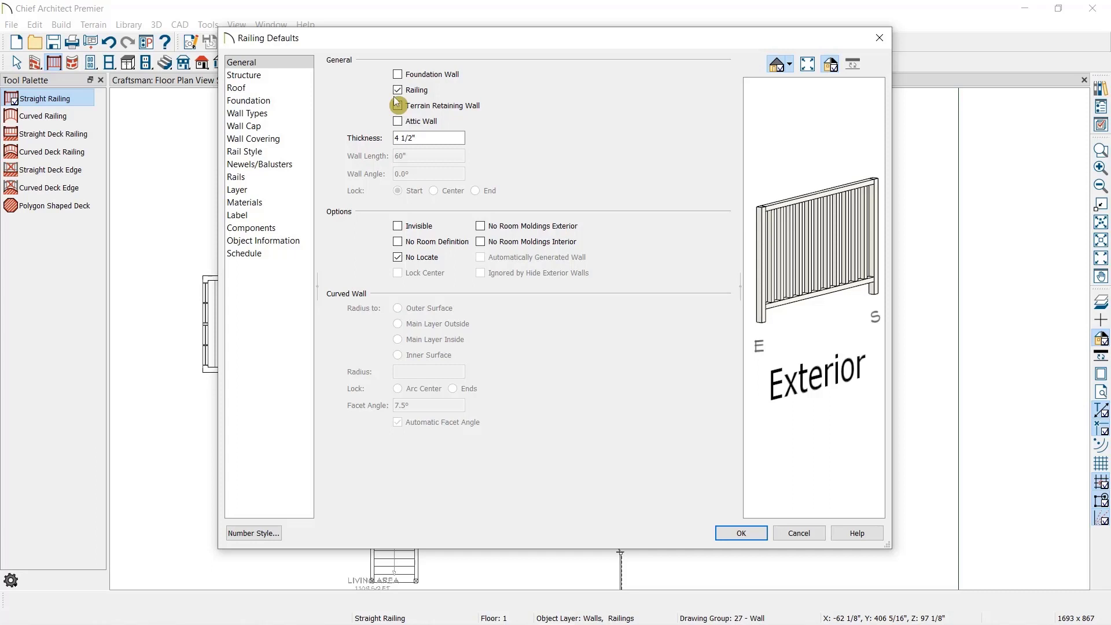
left_click(397, 91)
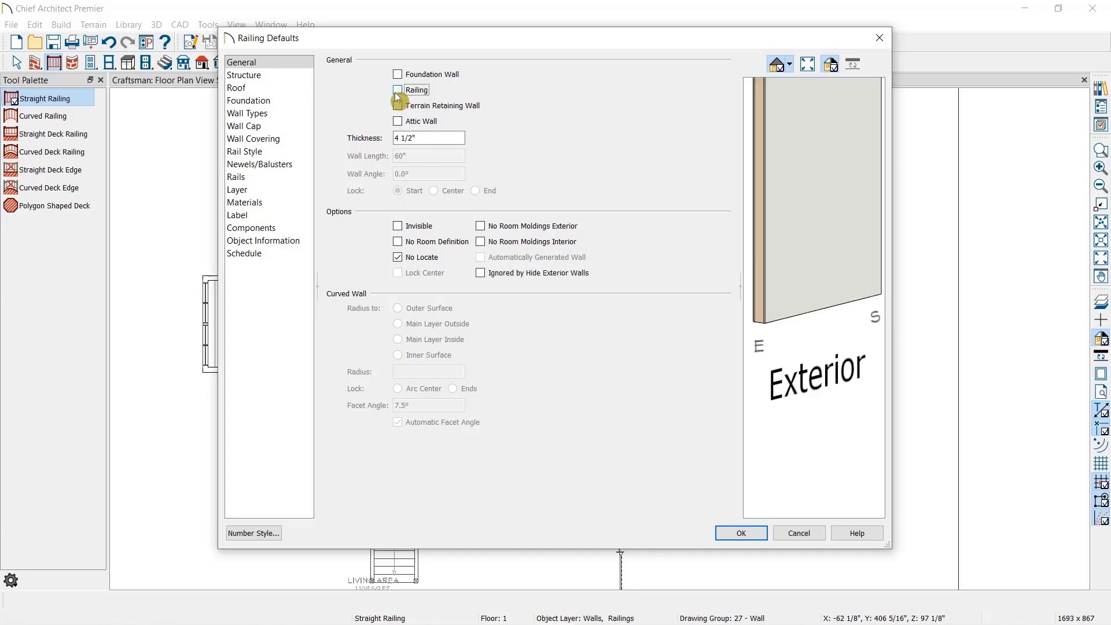
left_click(506, 87)
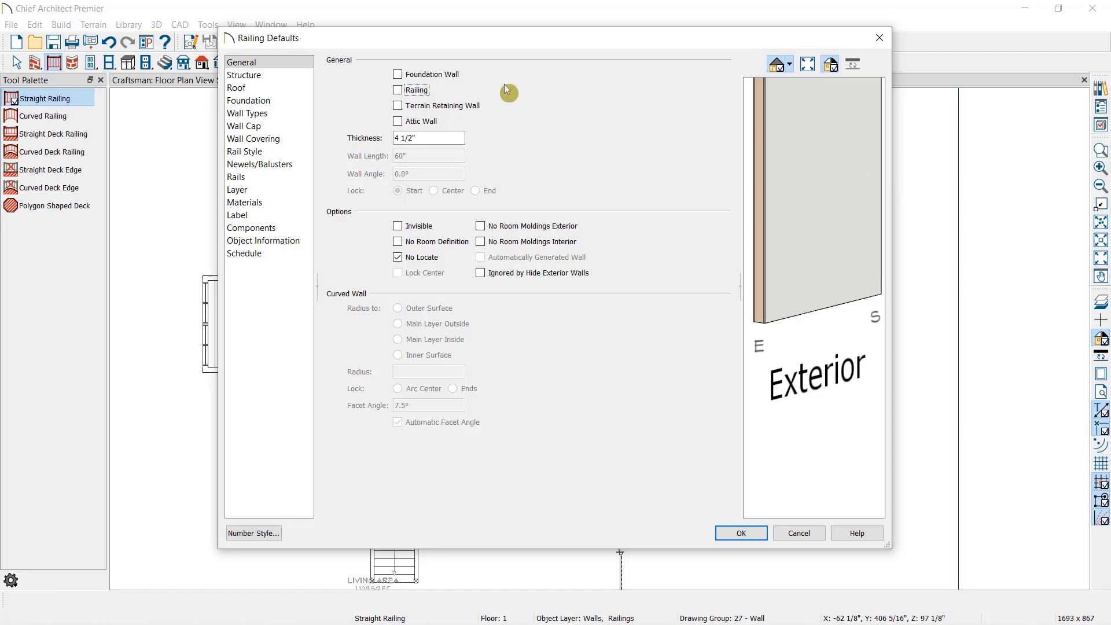
left_click(404, 91)
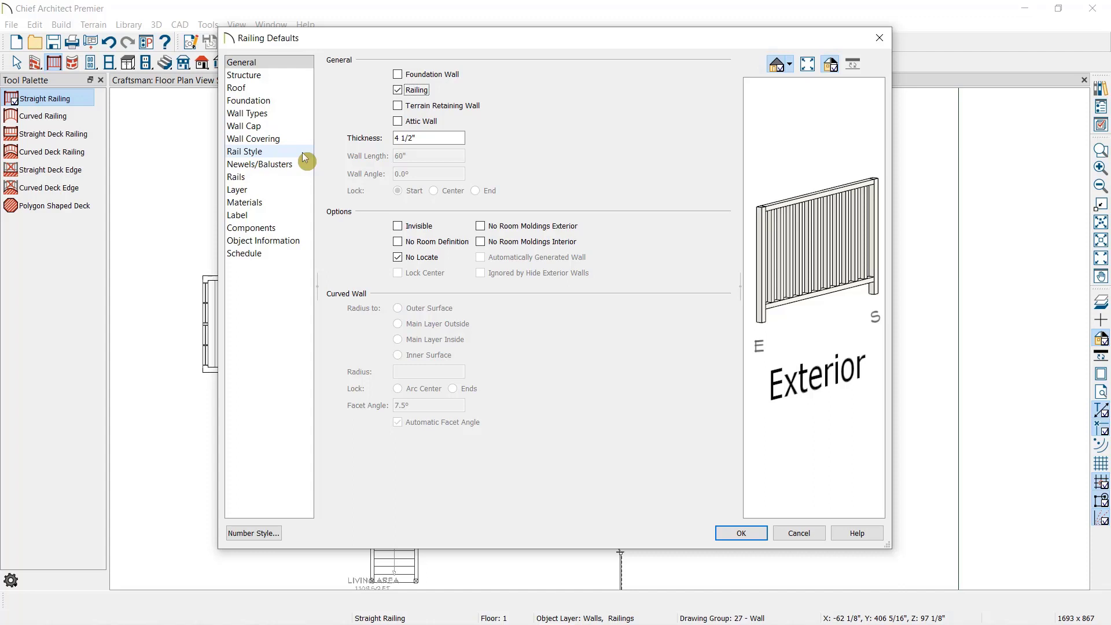
Preview Solid, Open and Open with Middle Rail styles, then set the railing infill to Panels.
left_click(272, 154)
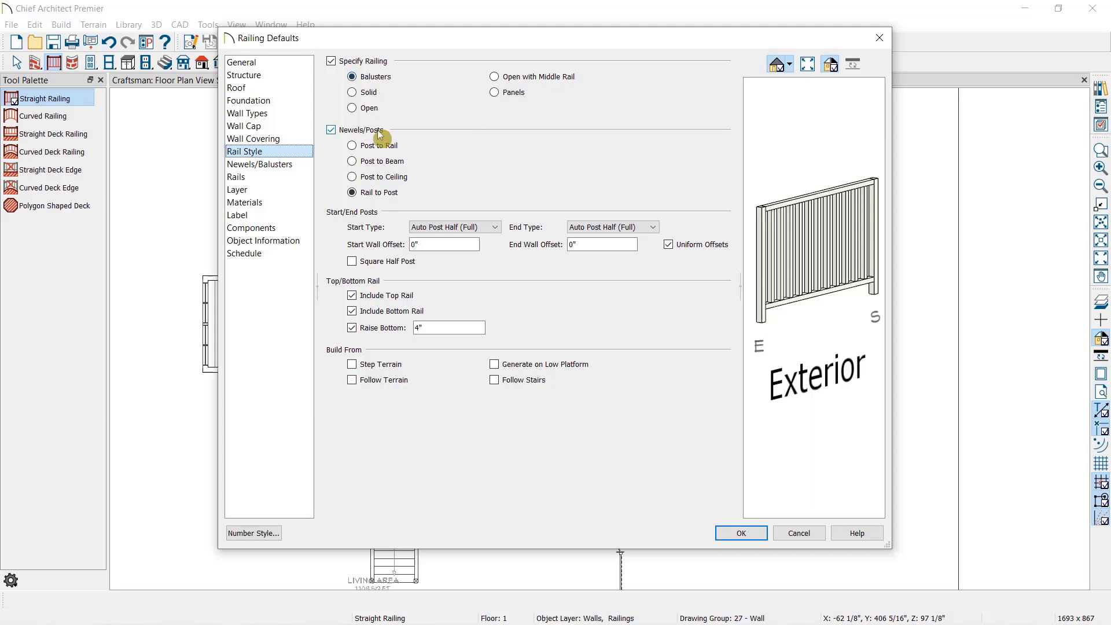
left_click(369, 92)
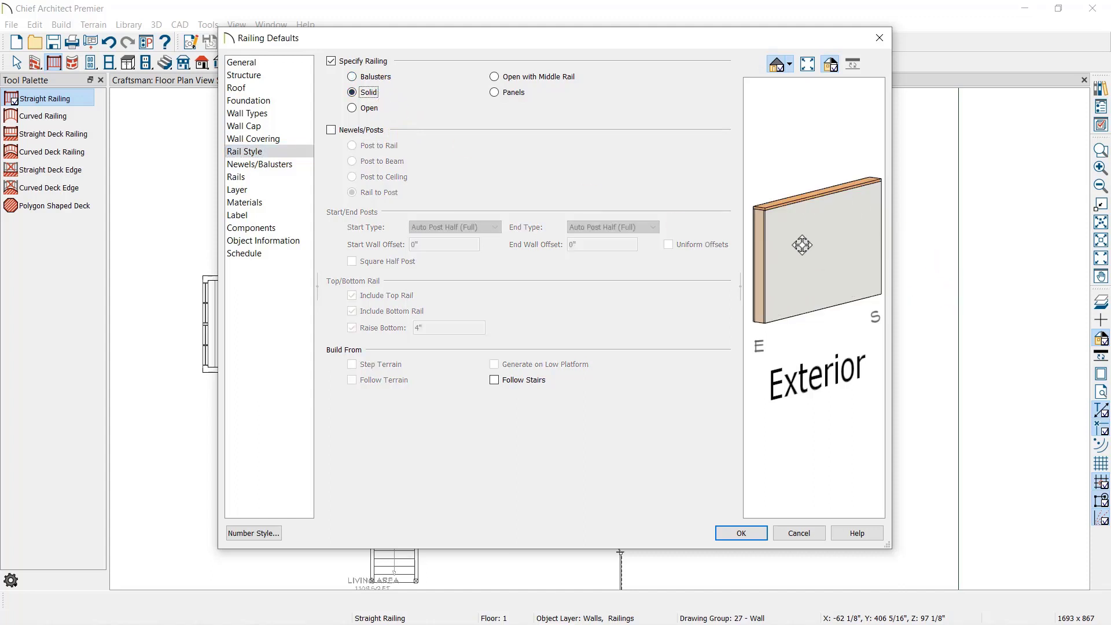
left_click(365, 110)
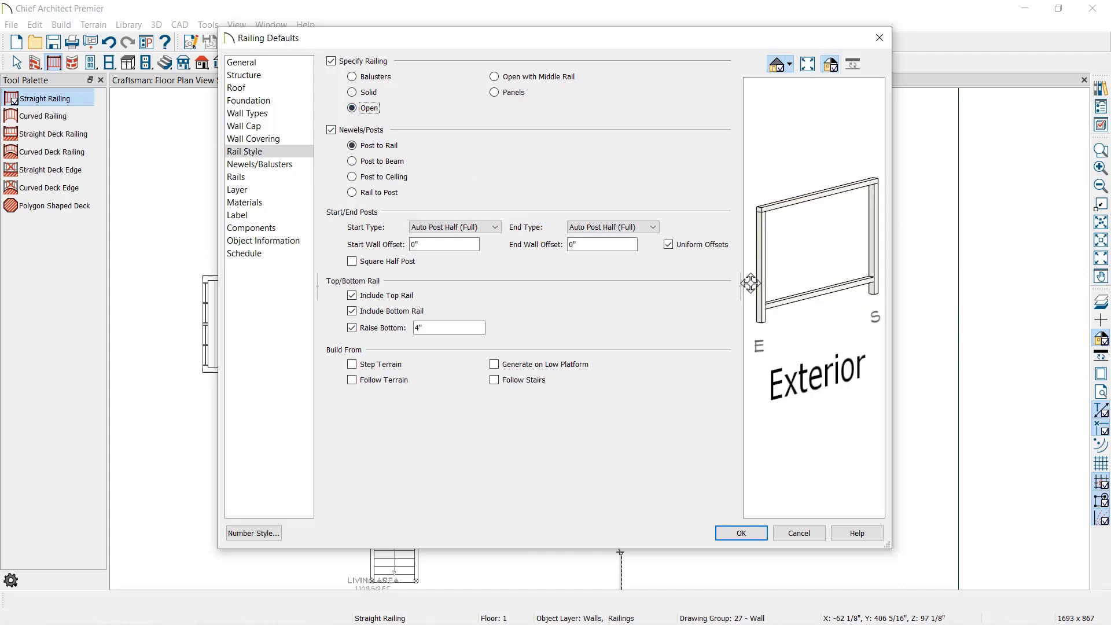
left_click(499, 80)
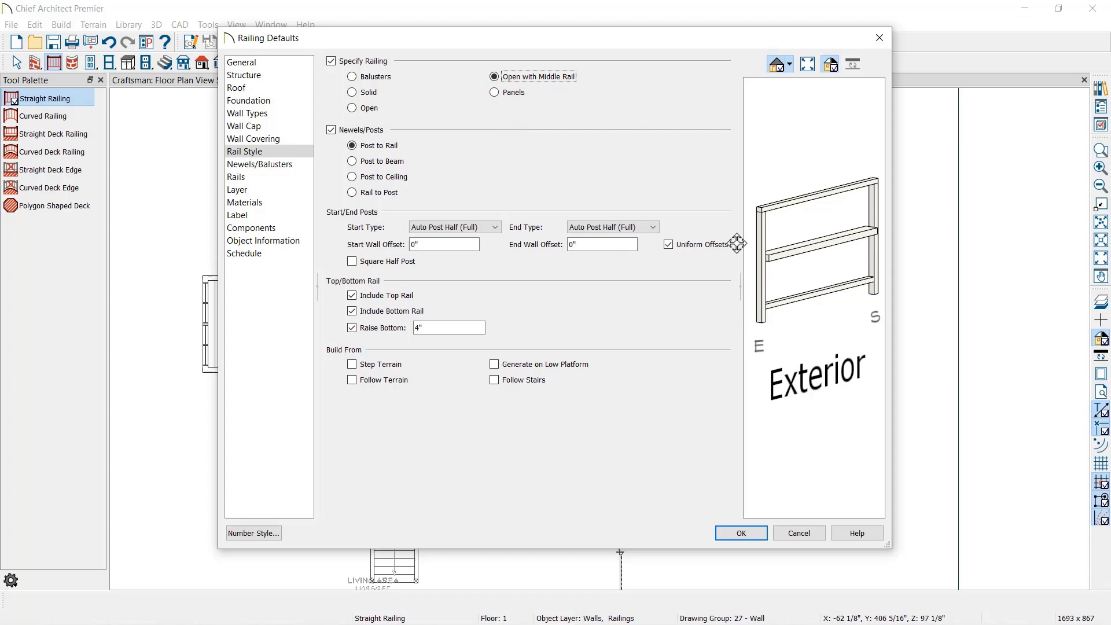
left_click(494, 93)
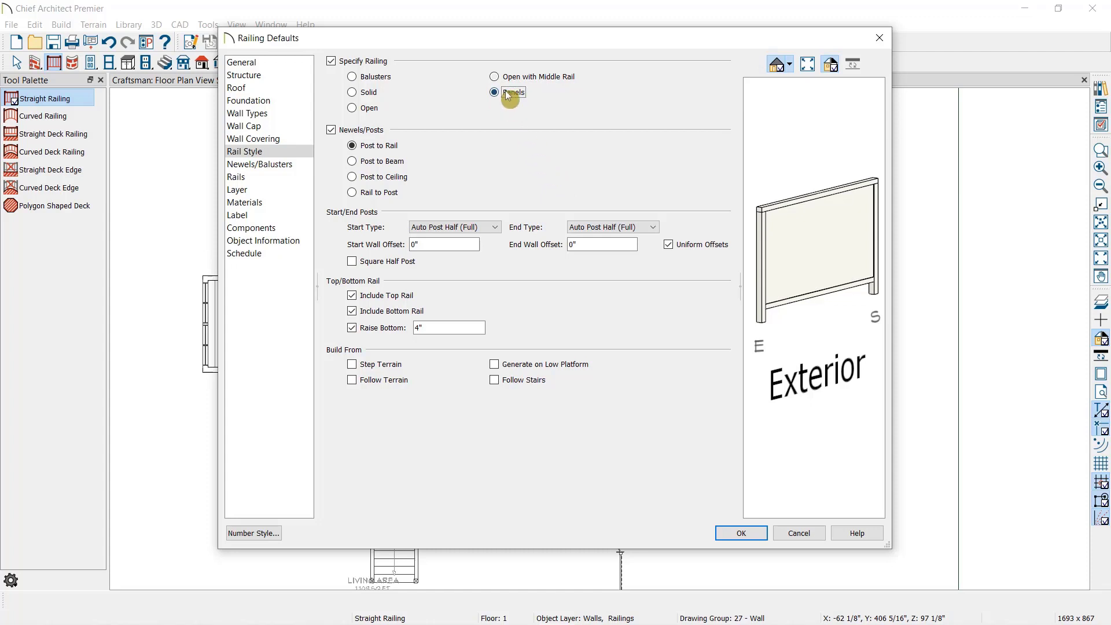
left_click(289, 166)
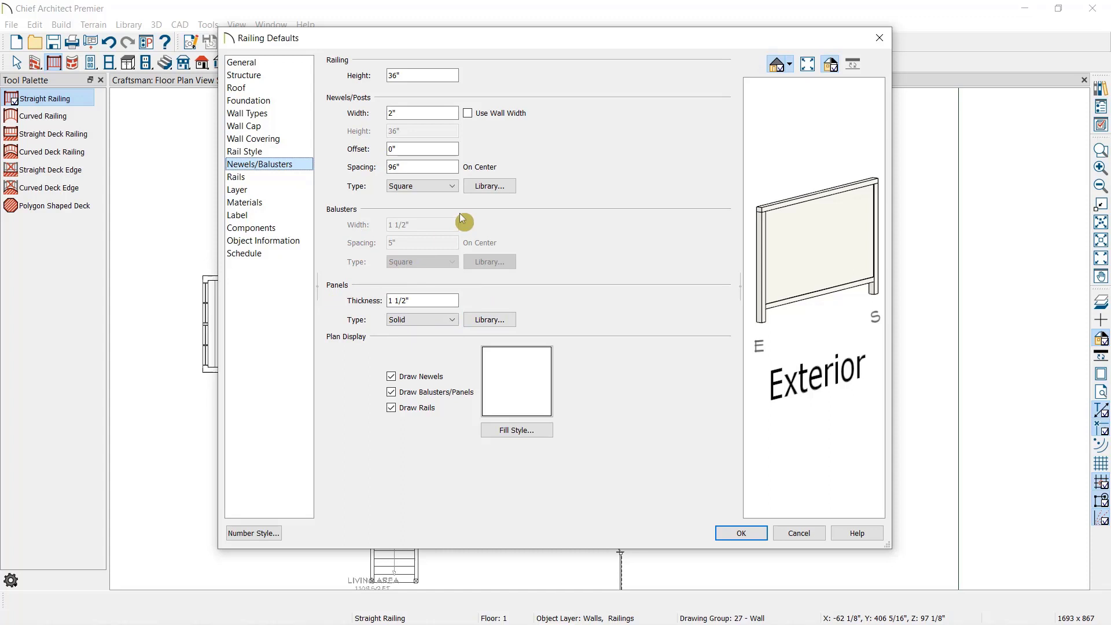
left_click(279, 153)
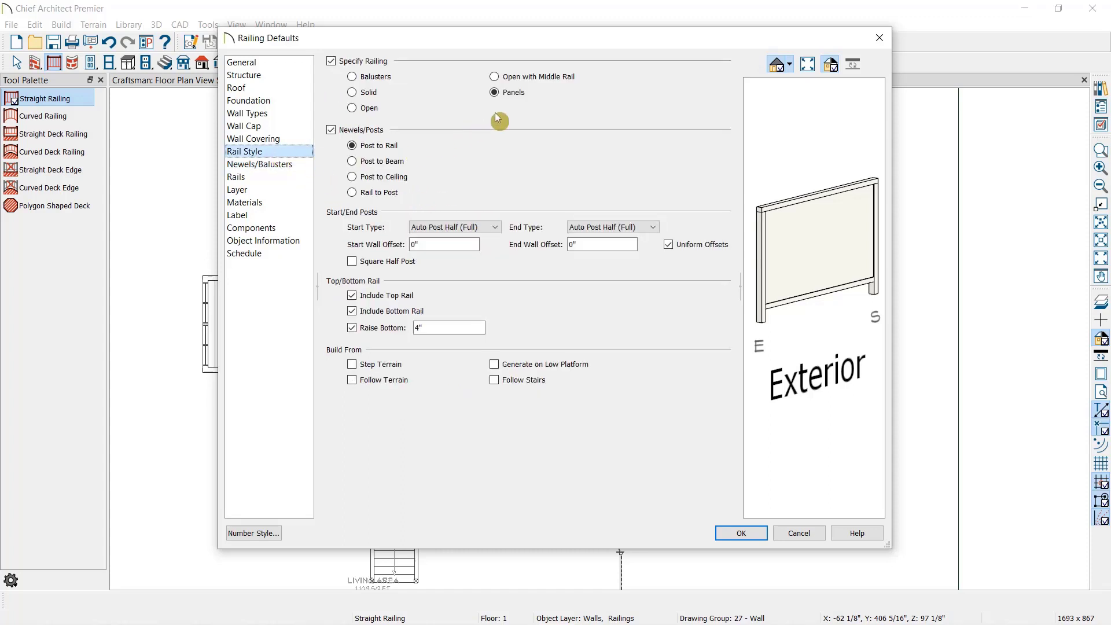
Switch the infill back to Balusters and preview posts running to ceiling and beam.
left_click(377, 79)
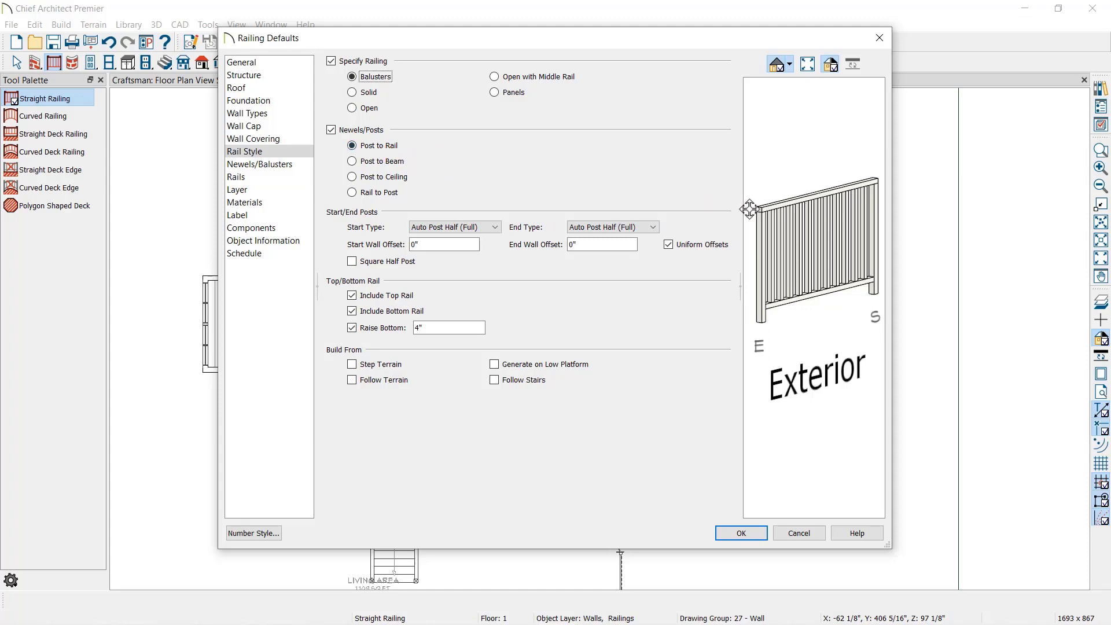
left_click(383, 176)
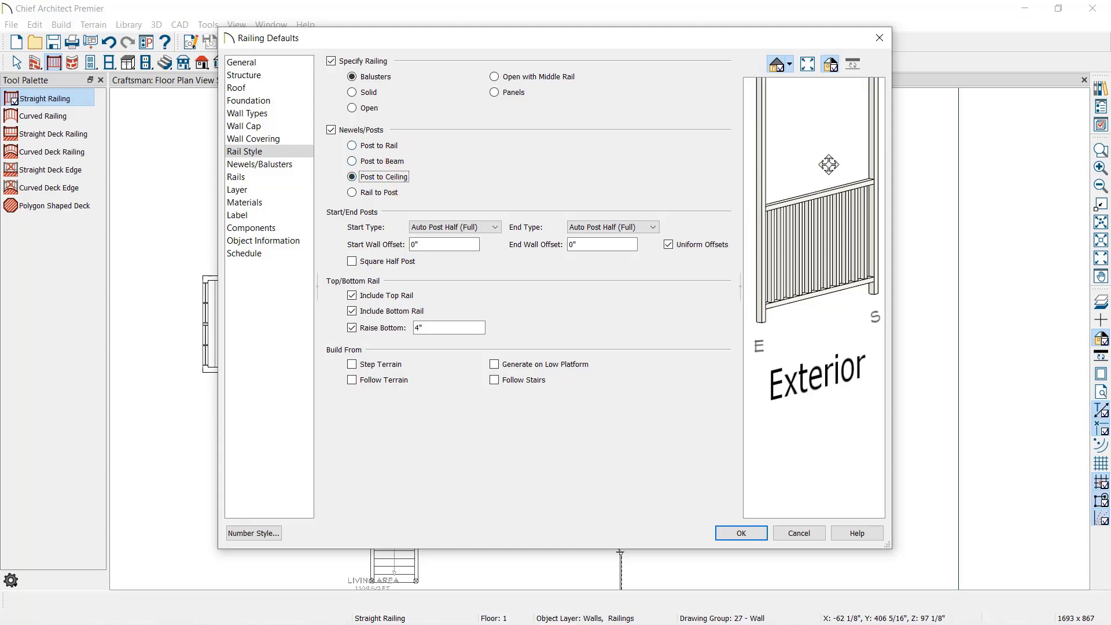
left_click_drag(822, 223, 819, 265)
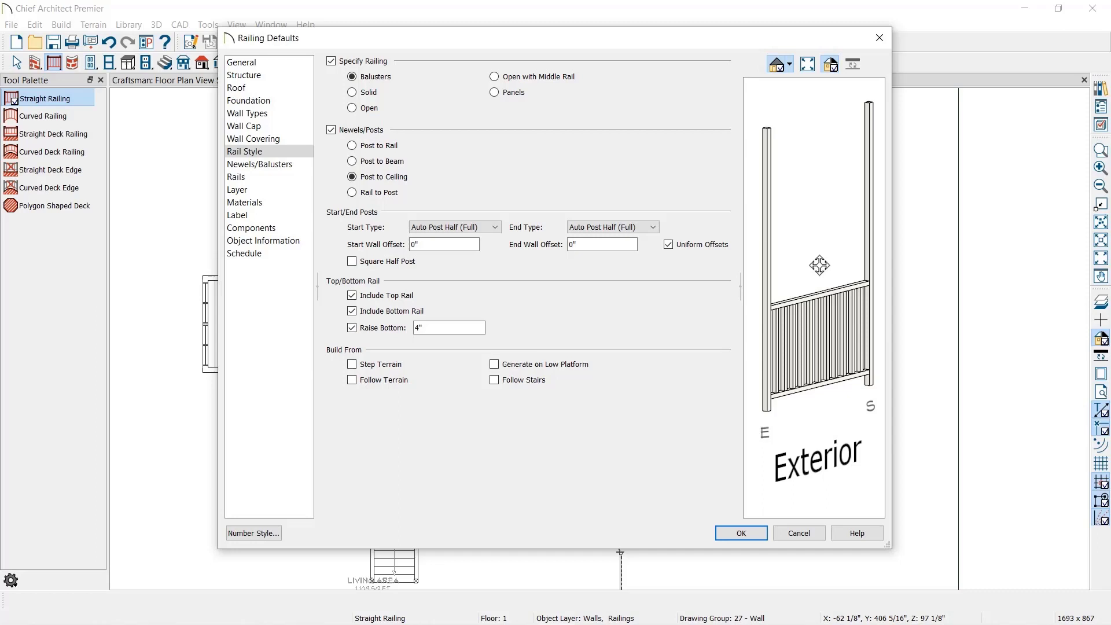
left_click(378, 161)
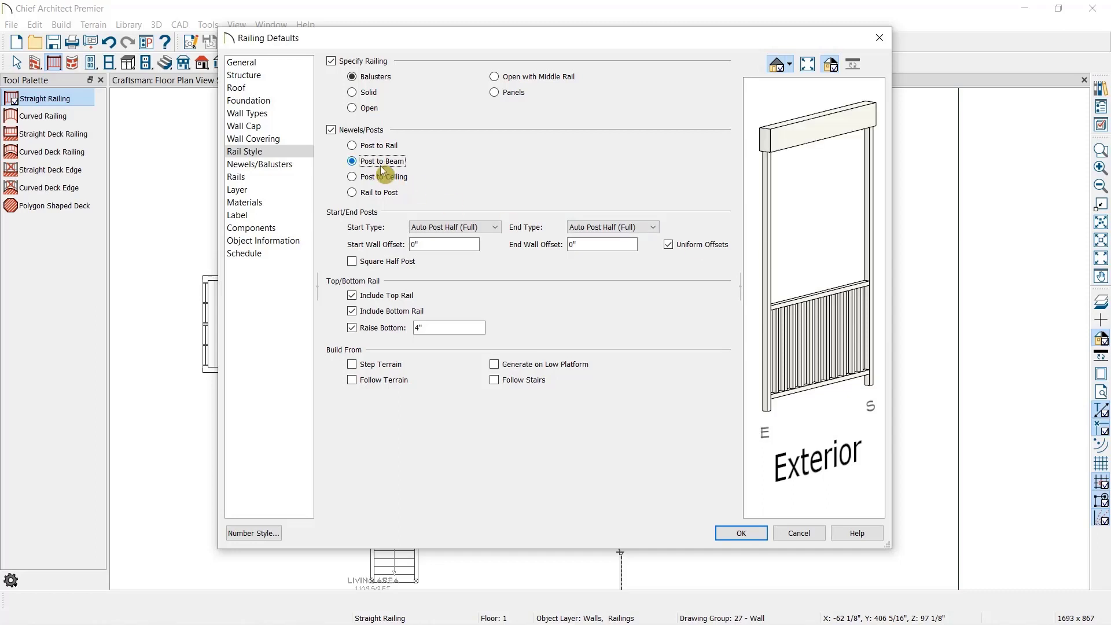
left_click(387, 194)
left_click_drag(796, 298, 778, 311)
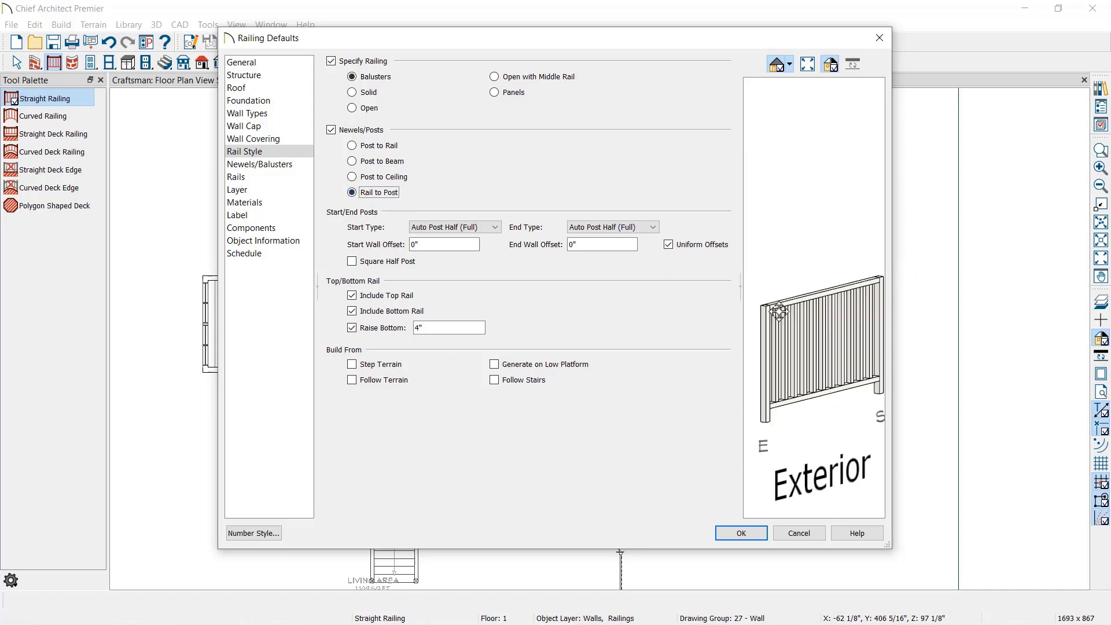
scroll(779, 311, "up", 5)
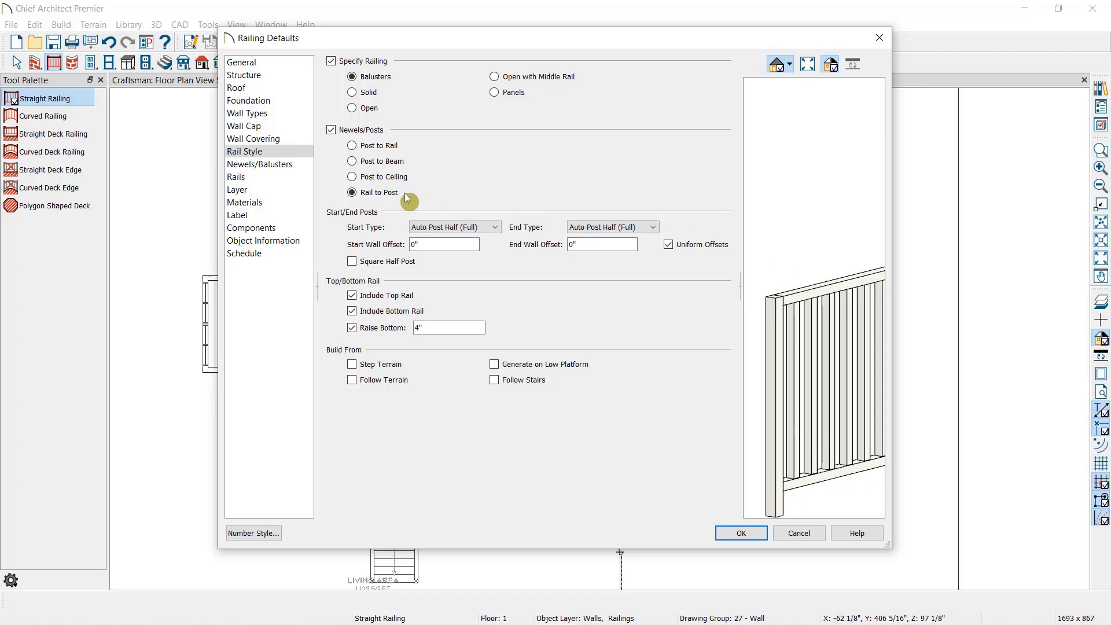
Check the 36" post height and set the newels to Rail to Post.
left_click(283, 168)
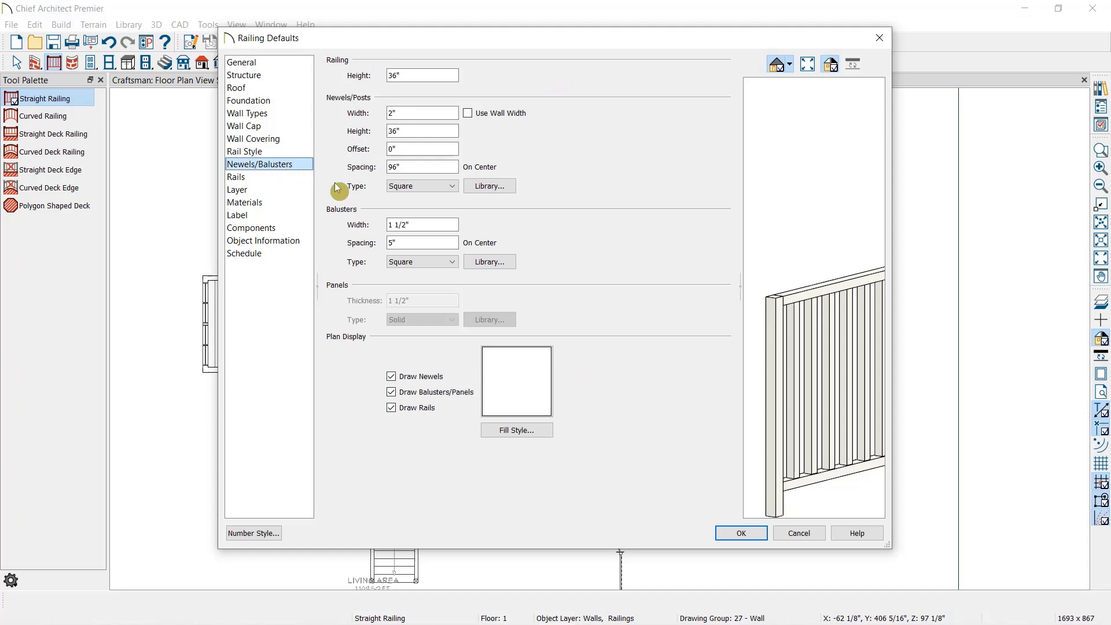
left_click(415, 128)
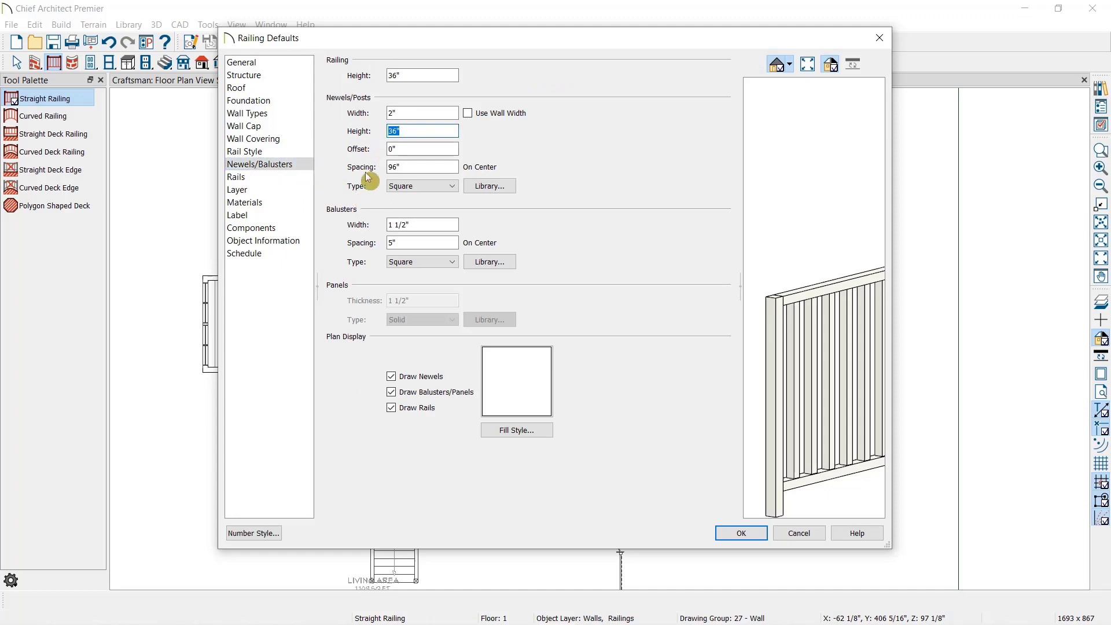
left_click(270, 153)
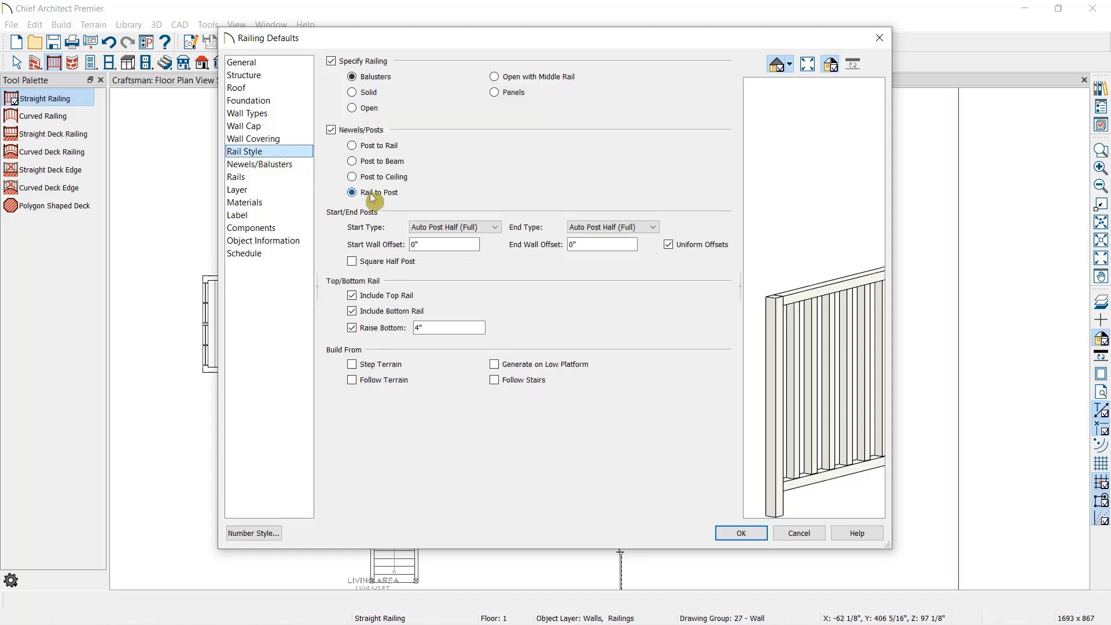
left_click(386, 146)
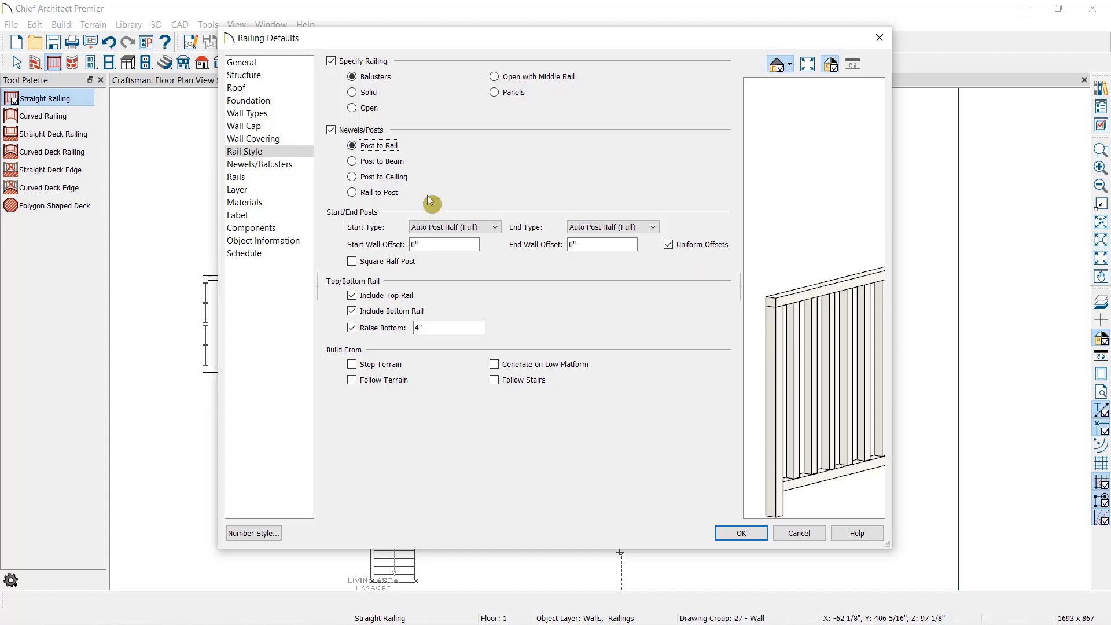
left_click(382, 177)
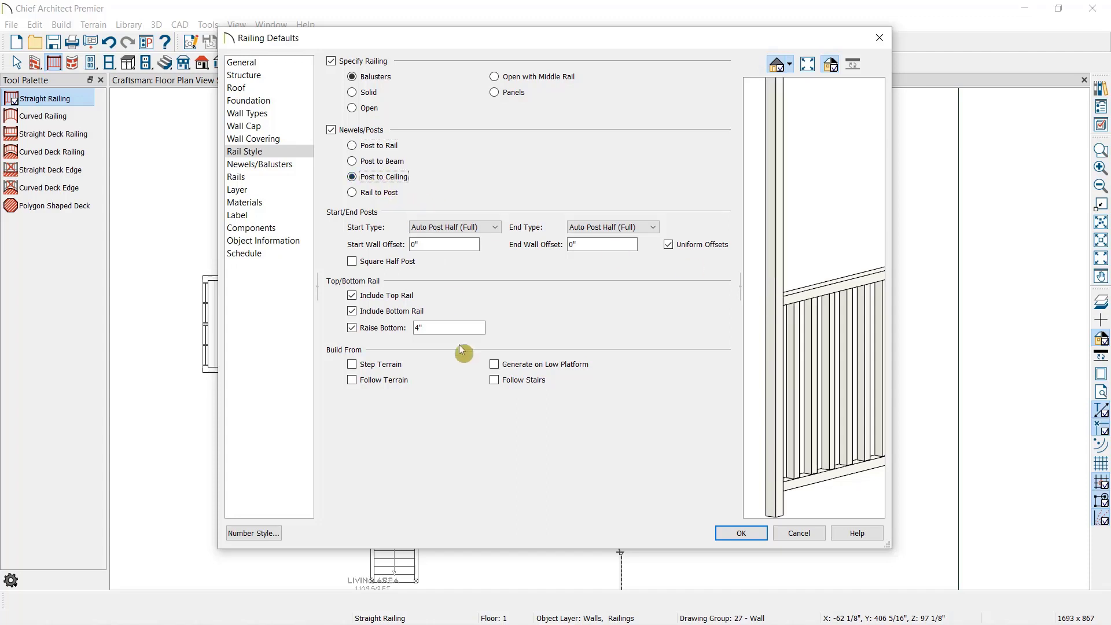
left_click(352, 193)
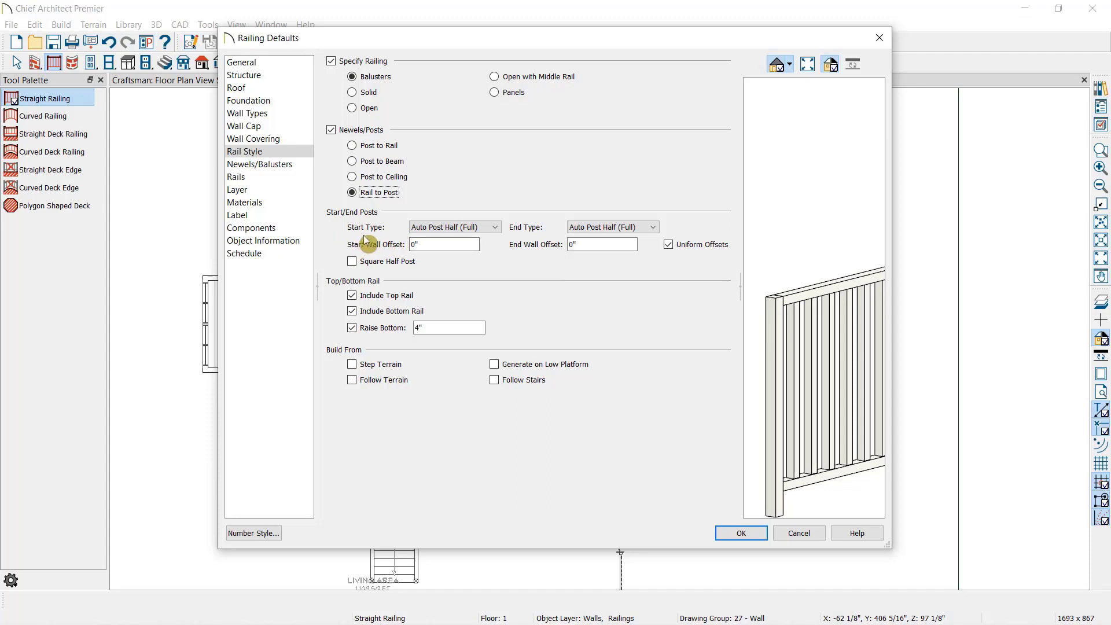
left_click(480, 228)
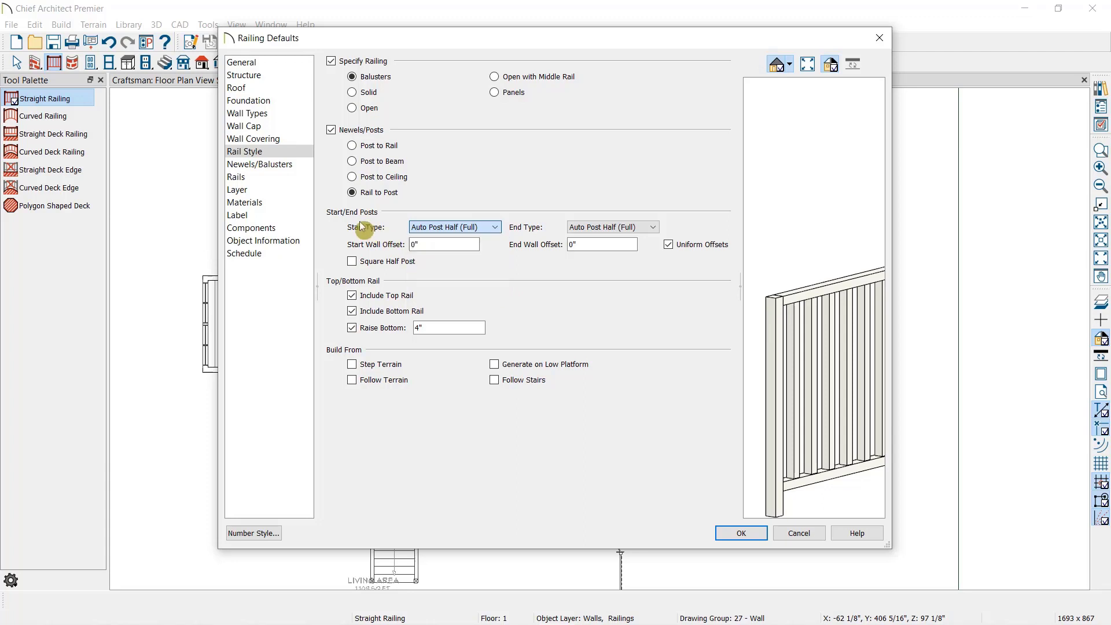
left_click(431, 240)
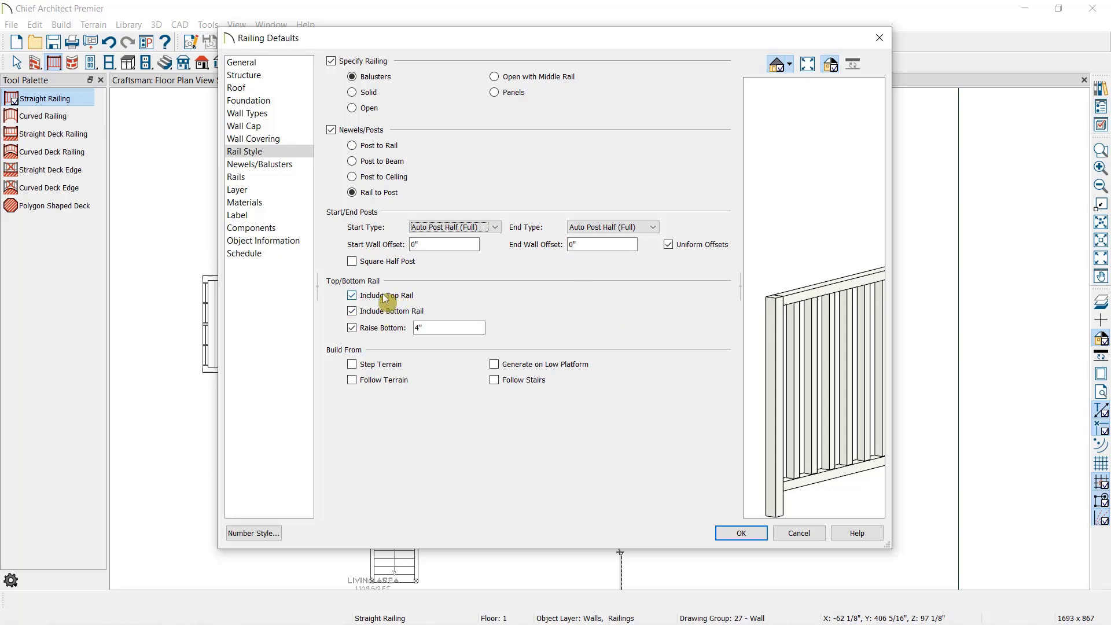
left_click(384, 311)
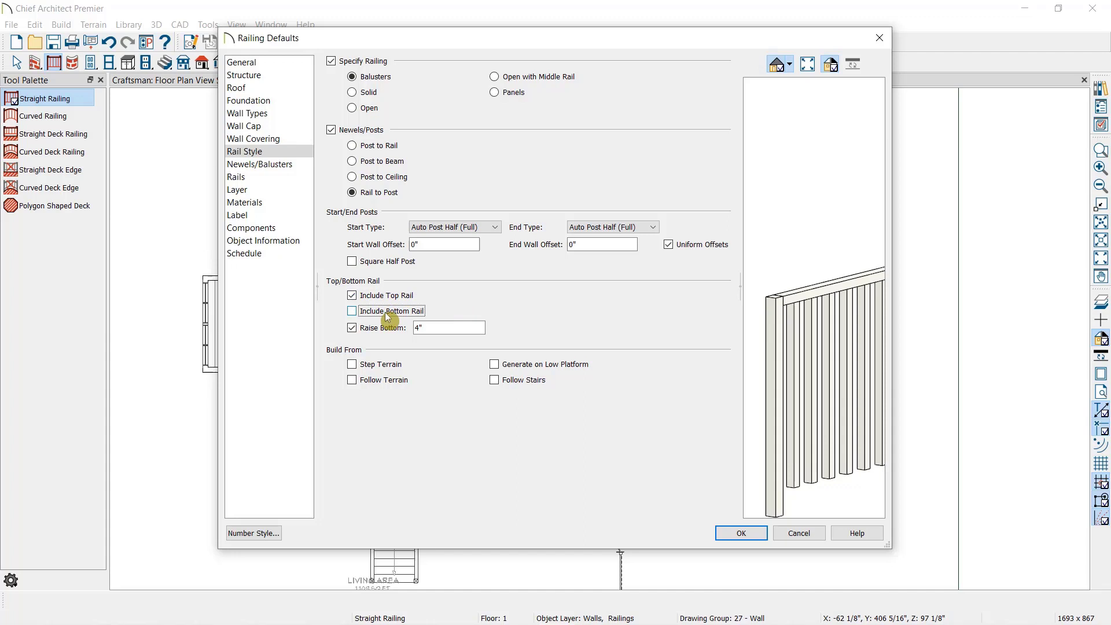
left_click(384, 311)
left_click(369, 328)
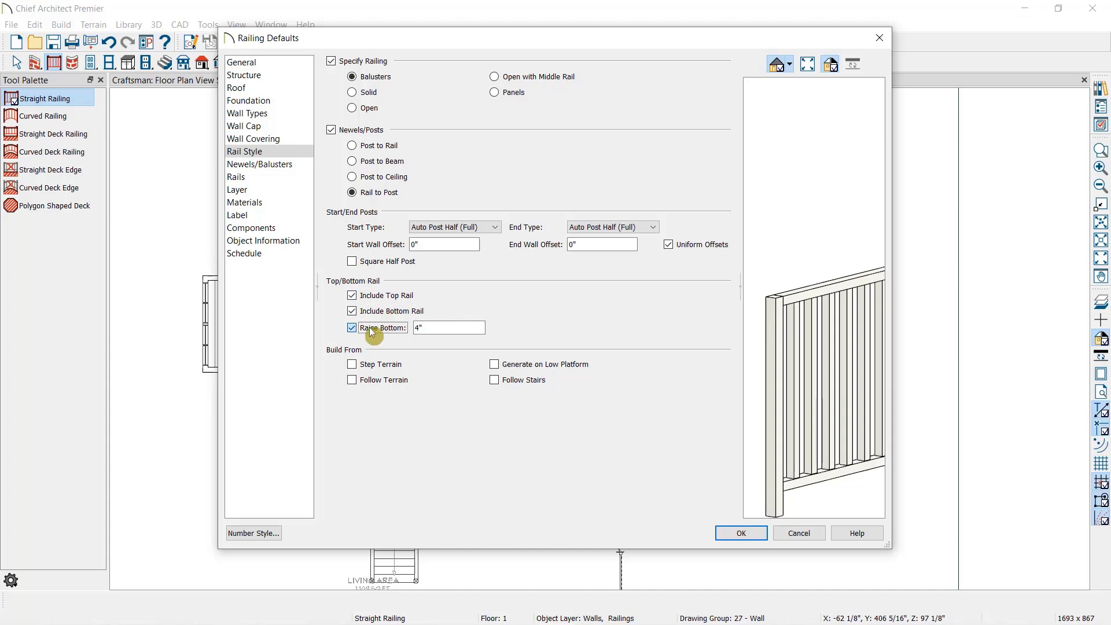
left_click_drag(833, 506, 671, 456)
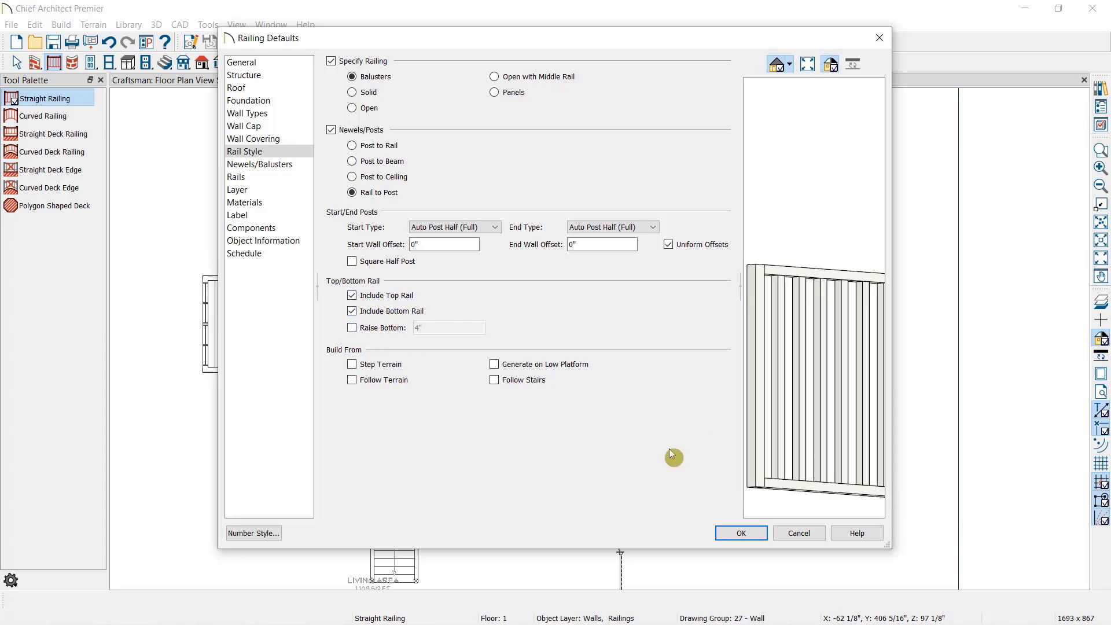
left_click(381, 327)
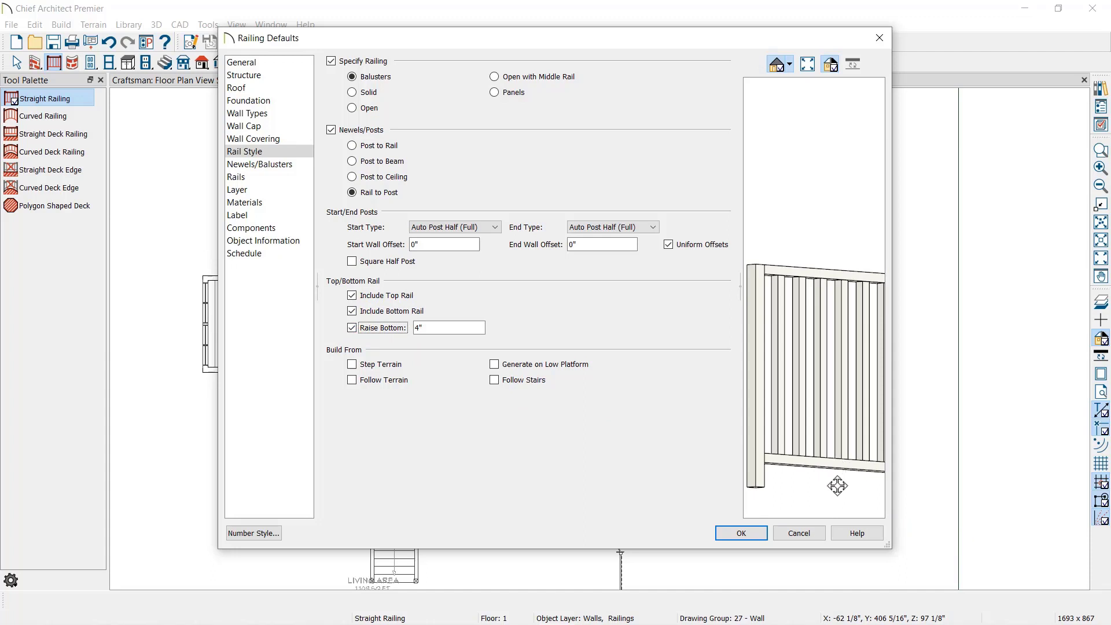
left_click_drag(813, 354, 815, 342)
scroll(815, 342, "down", 2)
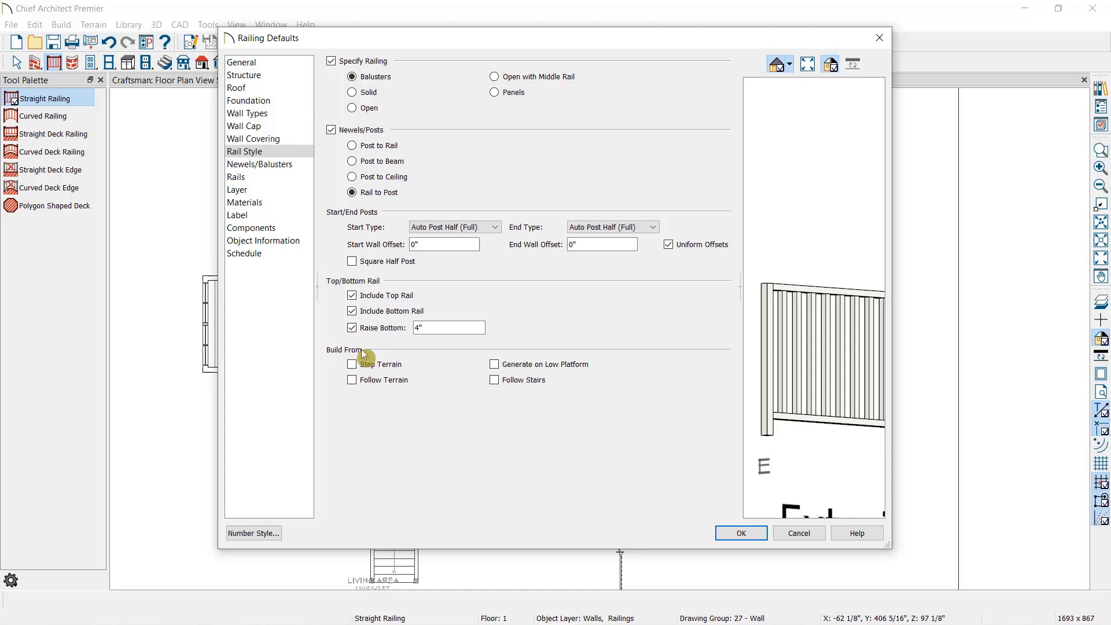
Set the newel posts to 42" high and 4" wide, keeping the Square type.
left_click(297, 166)
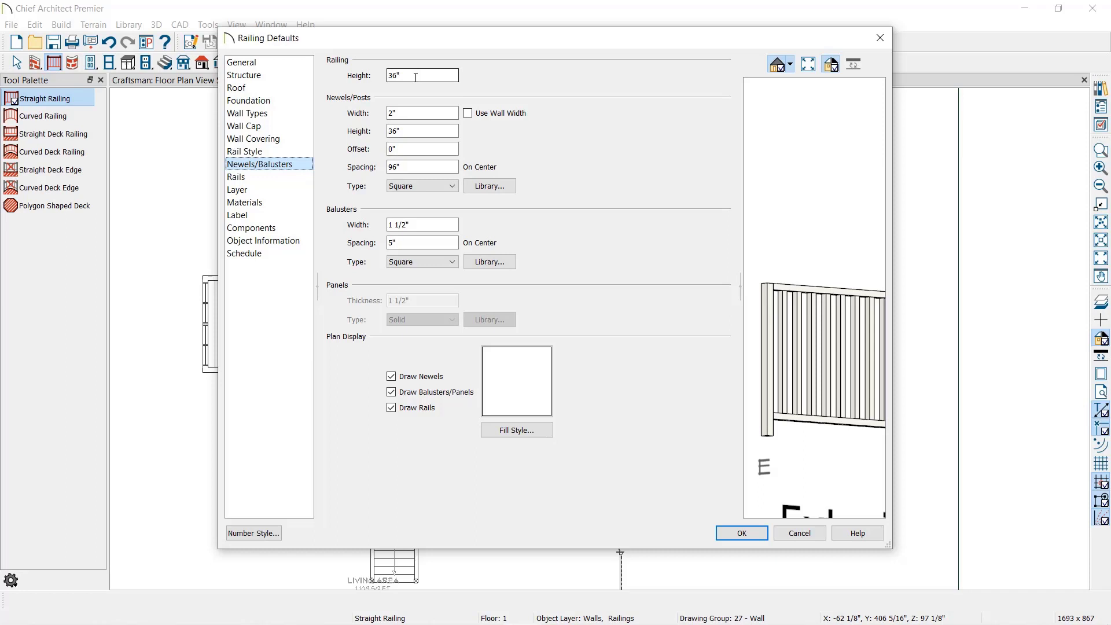
left_click(414, 131)
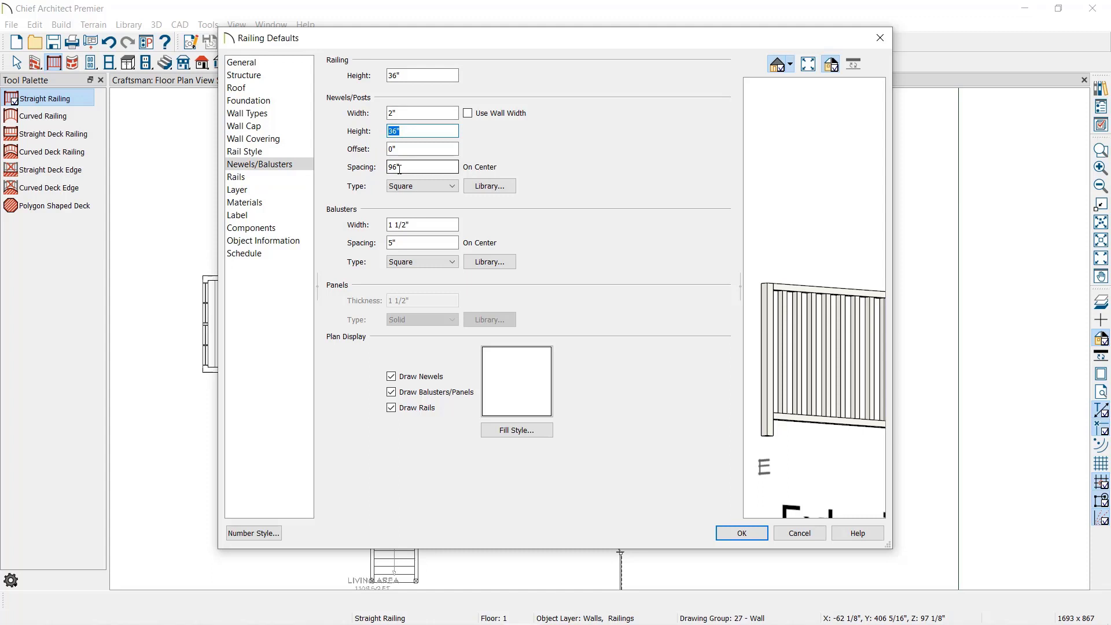
type("42")
left_click(427, 112)
type("4")
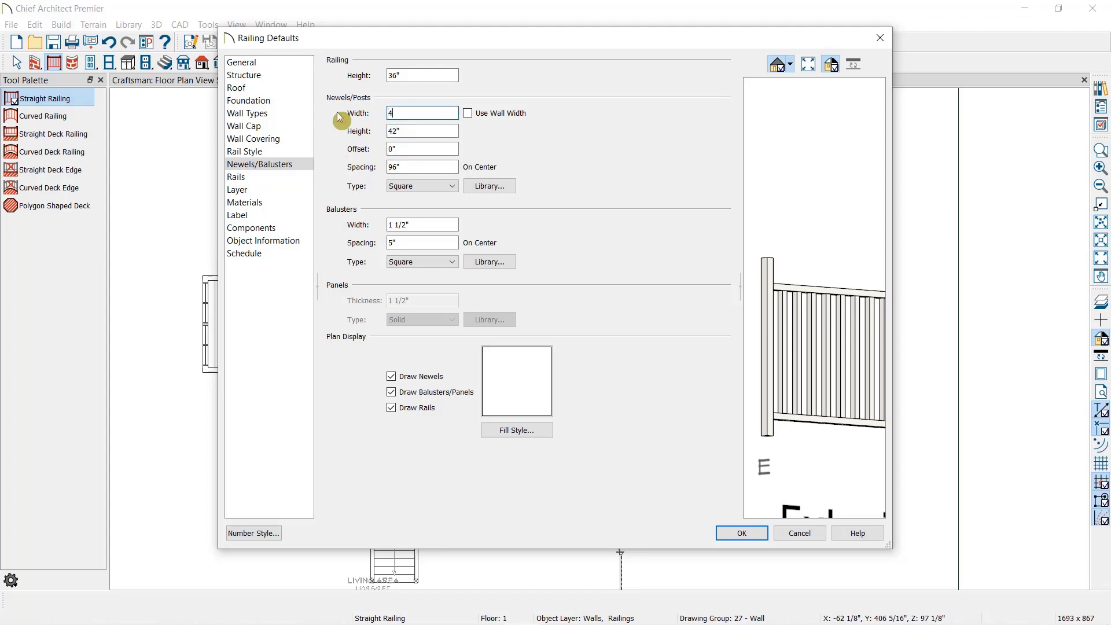
key("Tab")
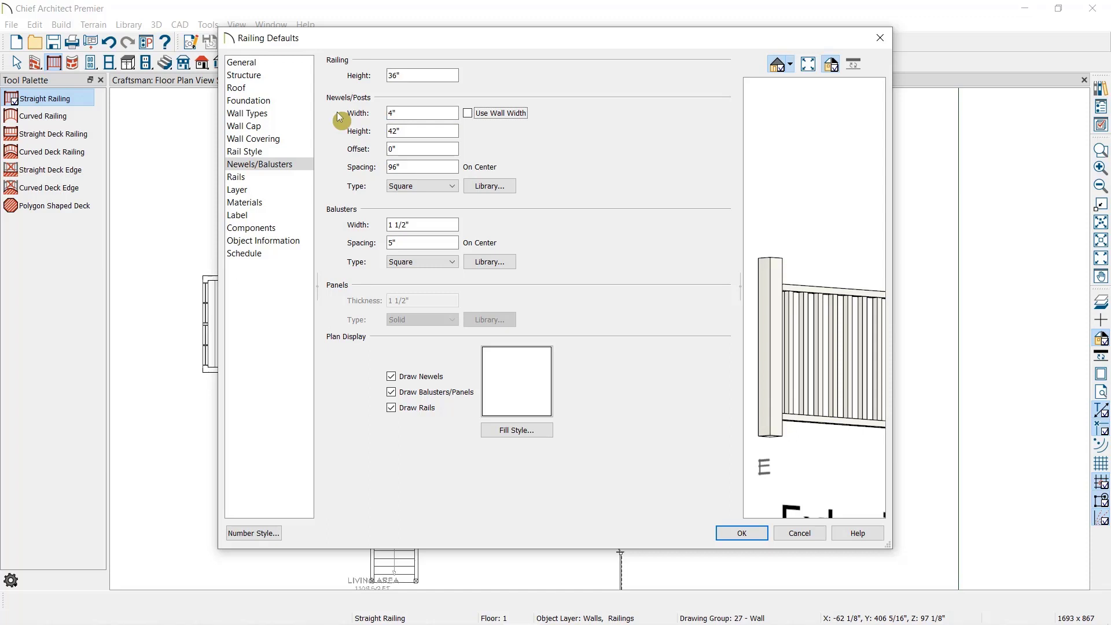
left_click(441, 186)
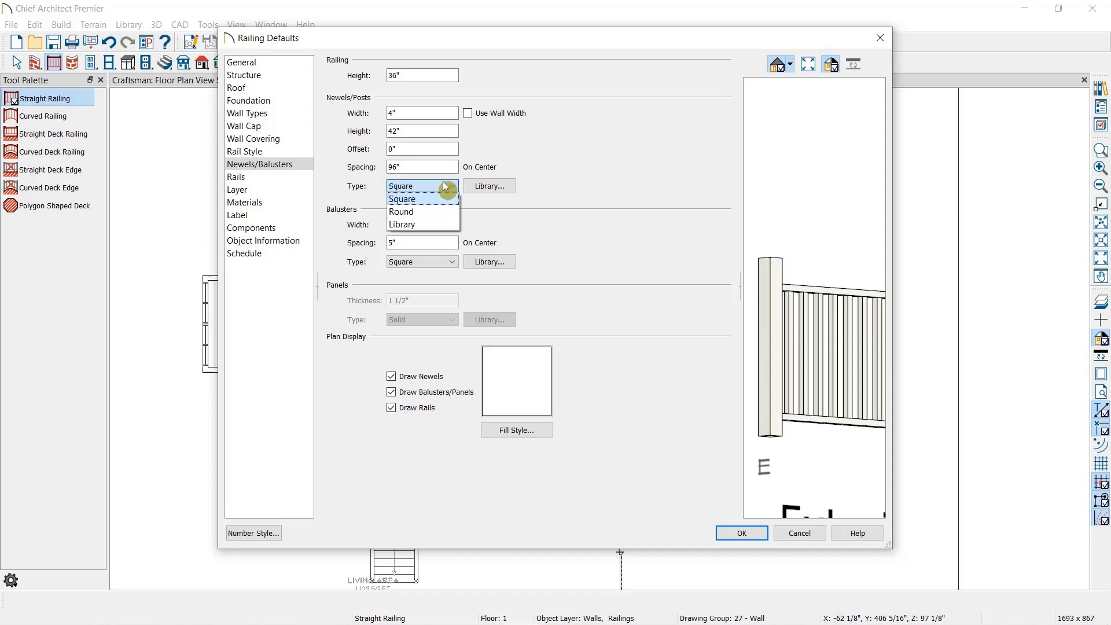
left_click(441, 198)
key("shift+Tab")
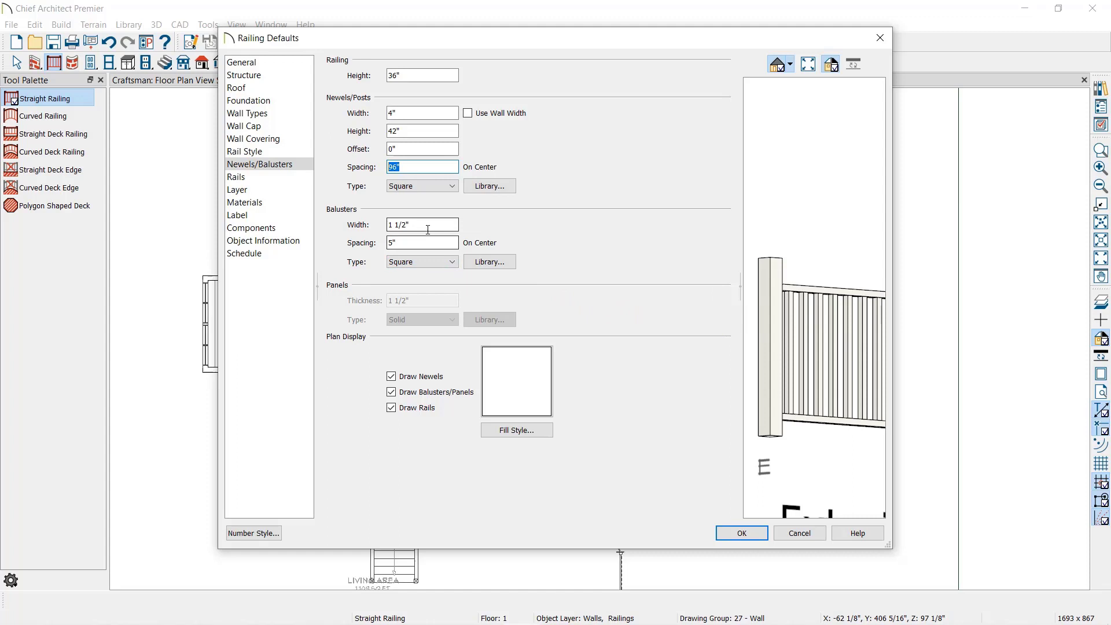
left_click(430, 266)
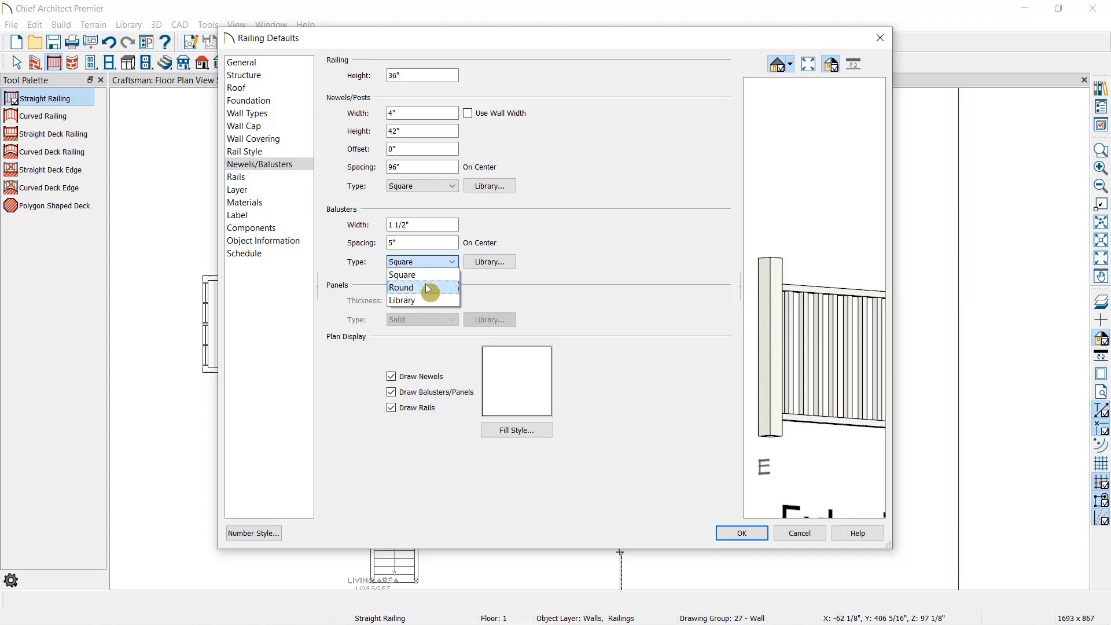
left_click(427, 300)
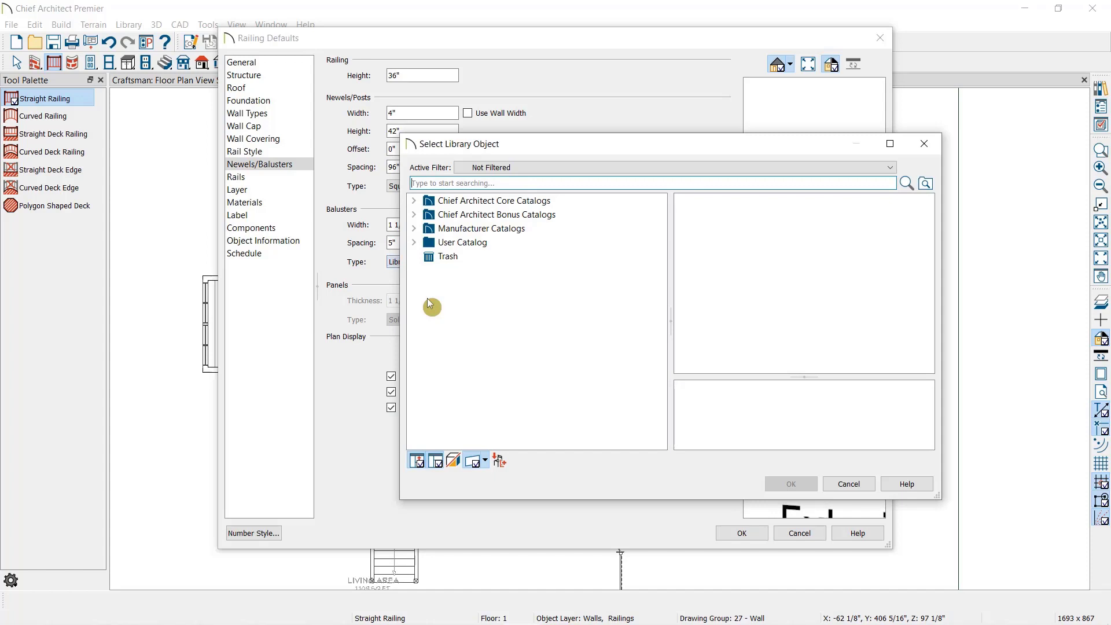
left_click(848, 483)
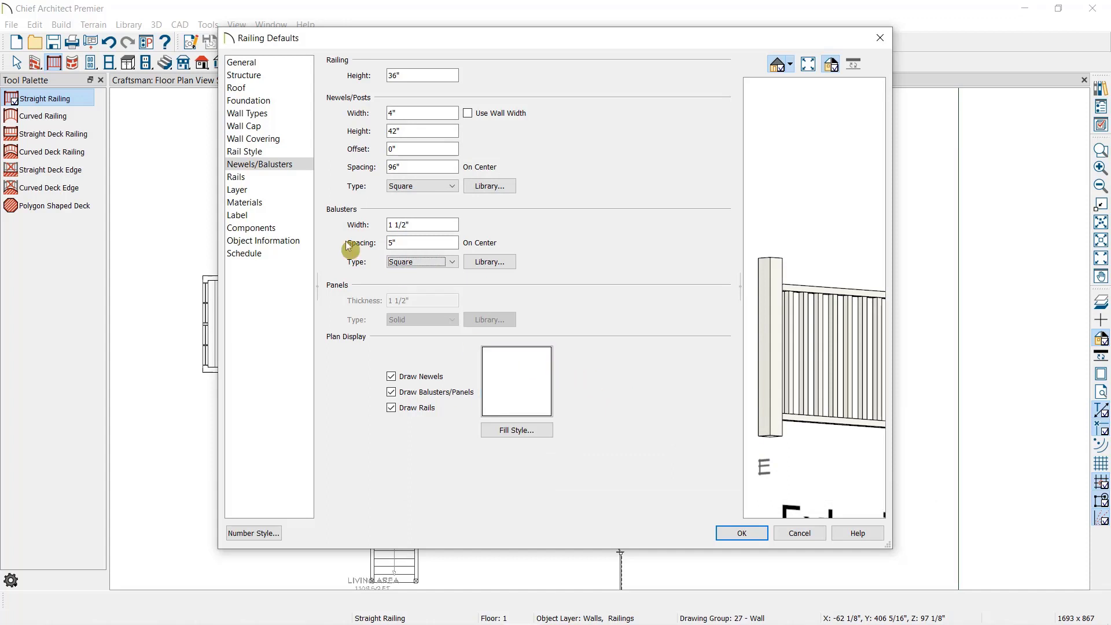
On the Rails page, make the top rail profile 4" wide by 1 1/2" high.
left_click(277, 178)
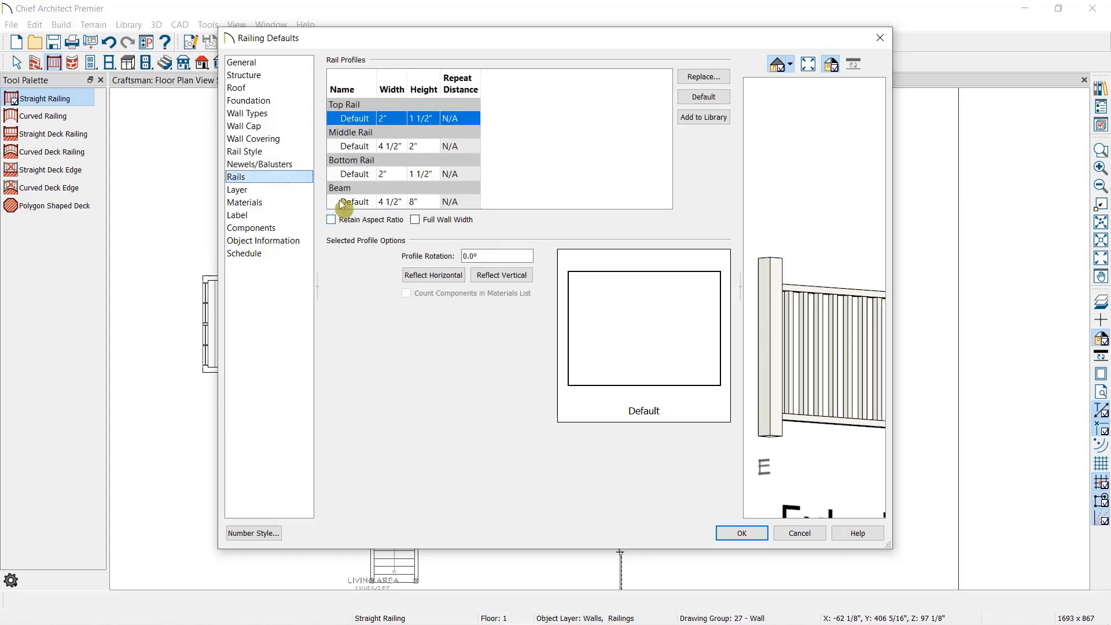
left_click(360, 175)
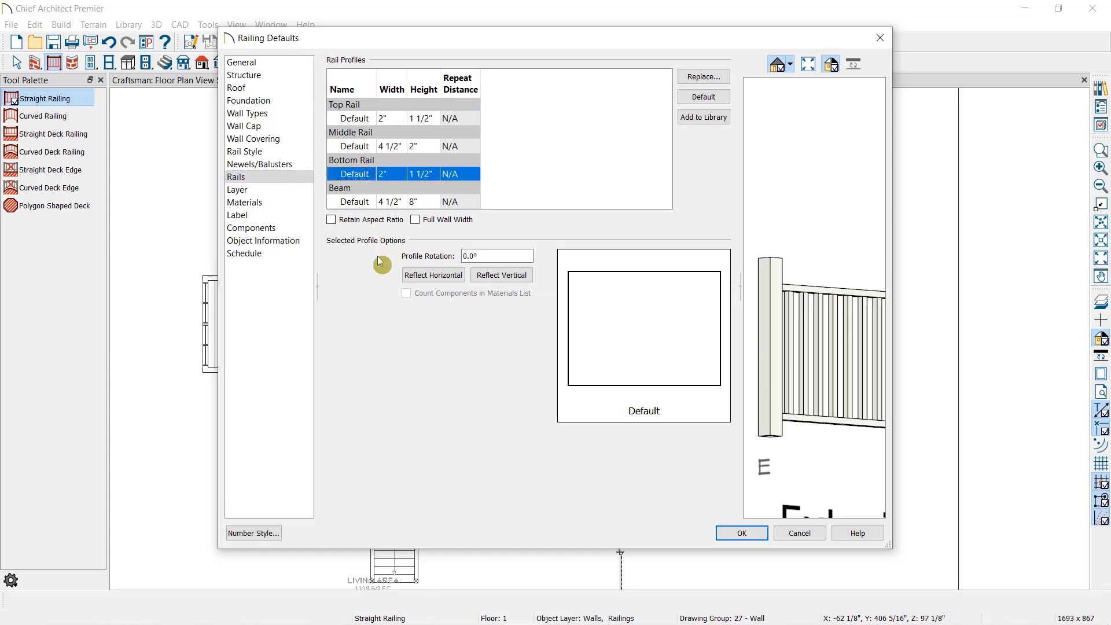
left_click(367, 146)
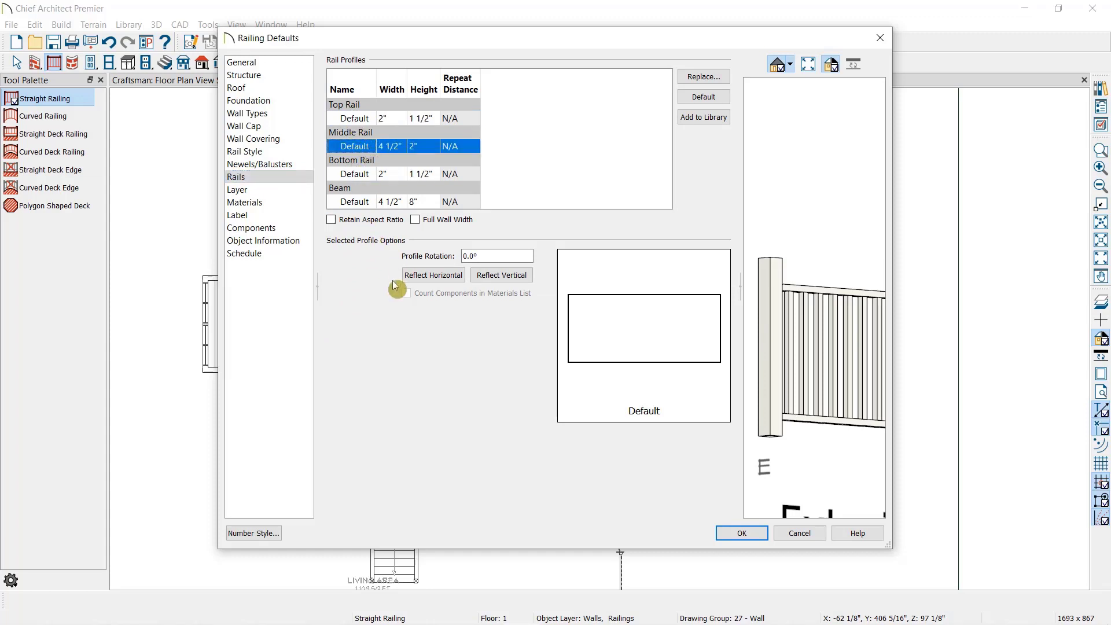
left_click(366, 202)
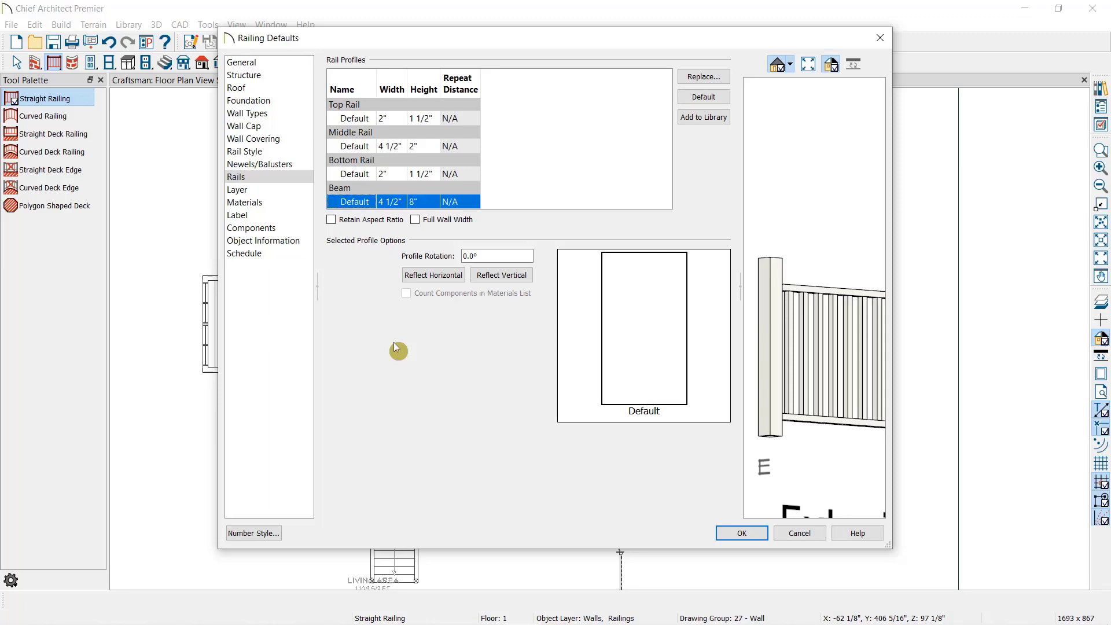
left_click(400, 119)
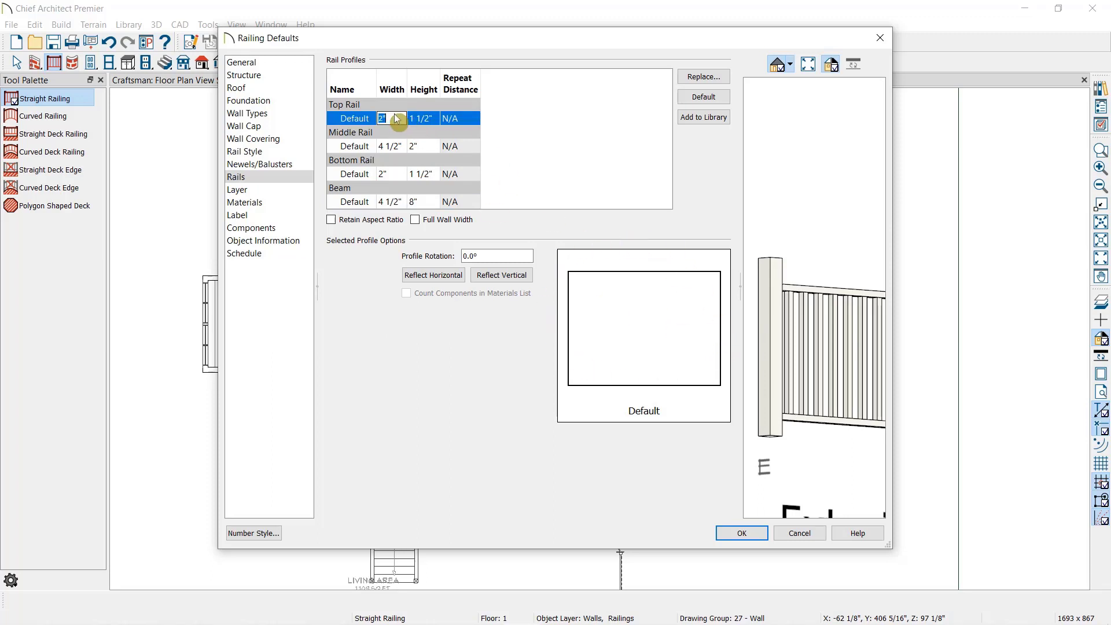
key("Tab")
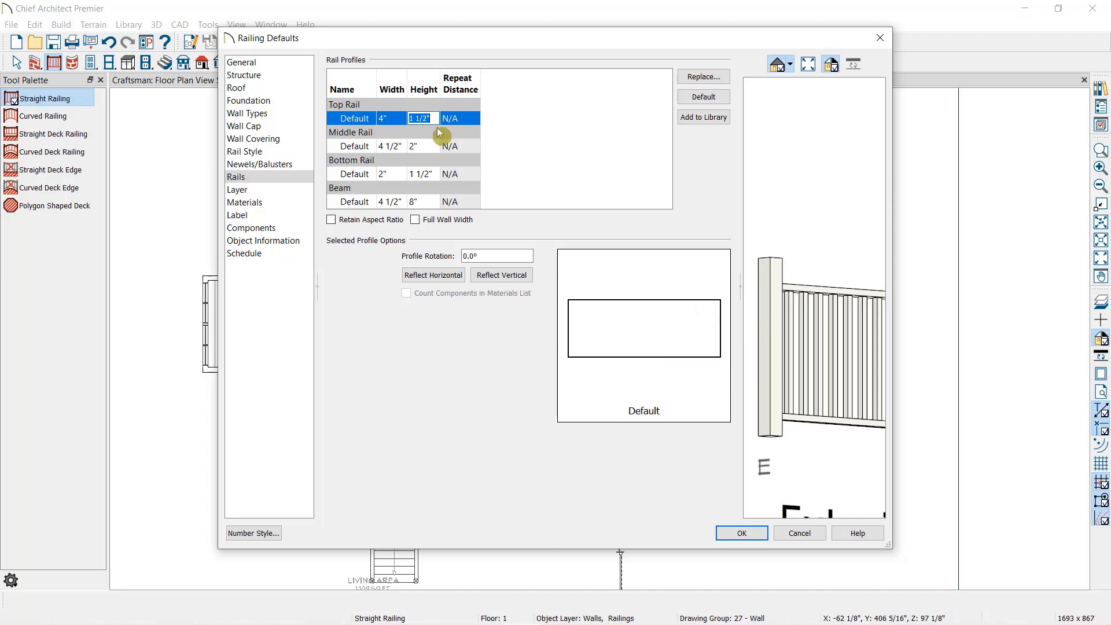
left_click(705, 79)
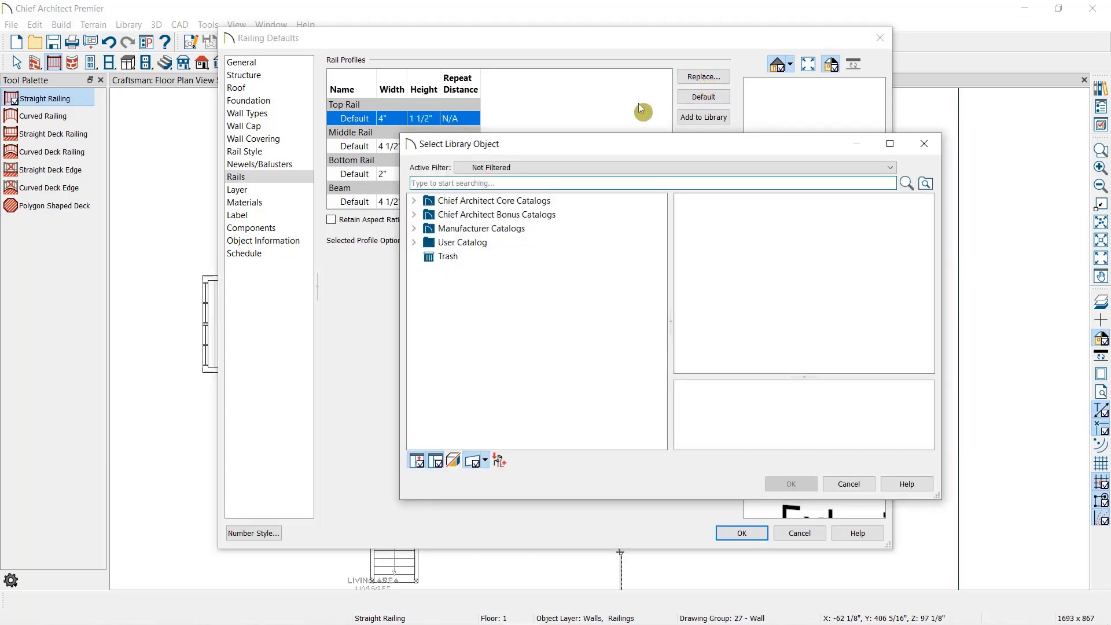
left_click(859, 482)
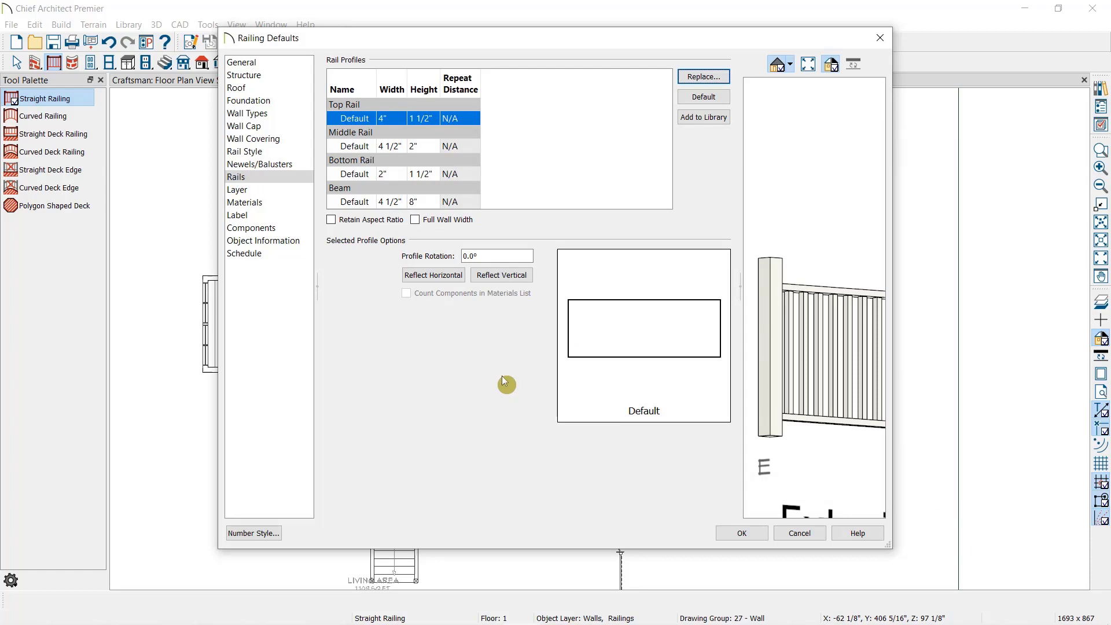
Save the railing defaults and review the deck railing defaults without changing them.
left_click(744, 534)
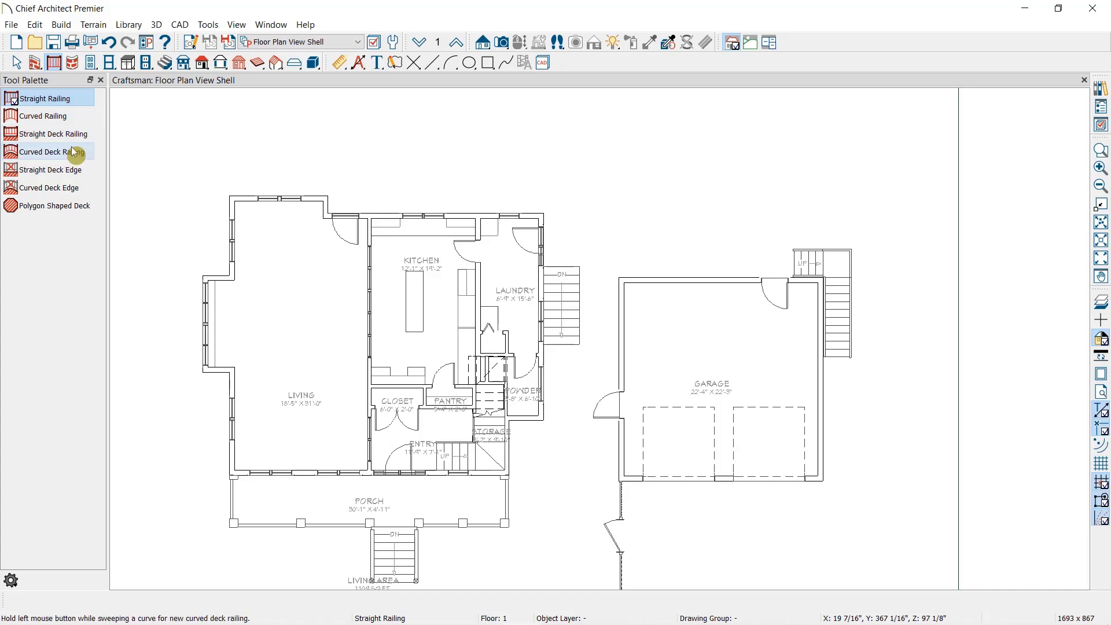
left_click(74, 132)
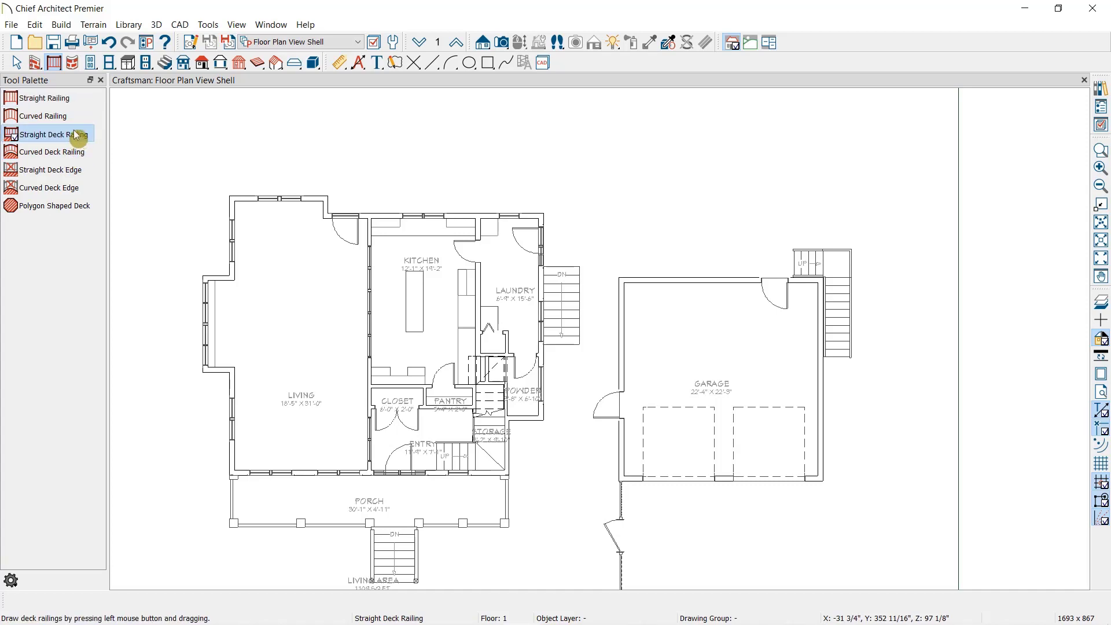
double_click(57, 134)
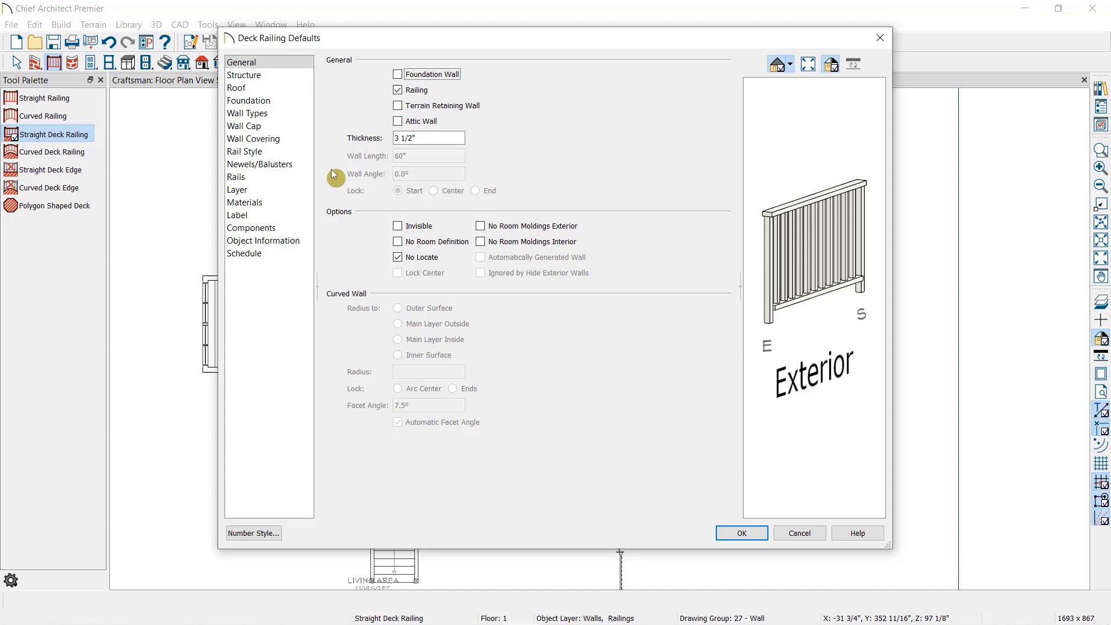
left_click(801, 534)
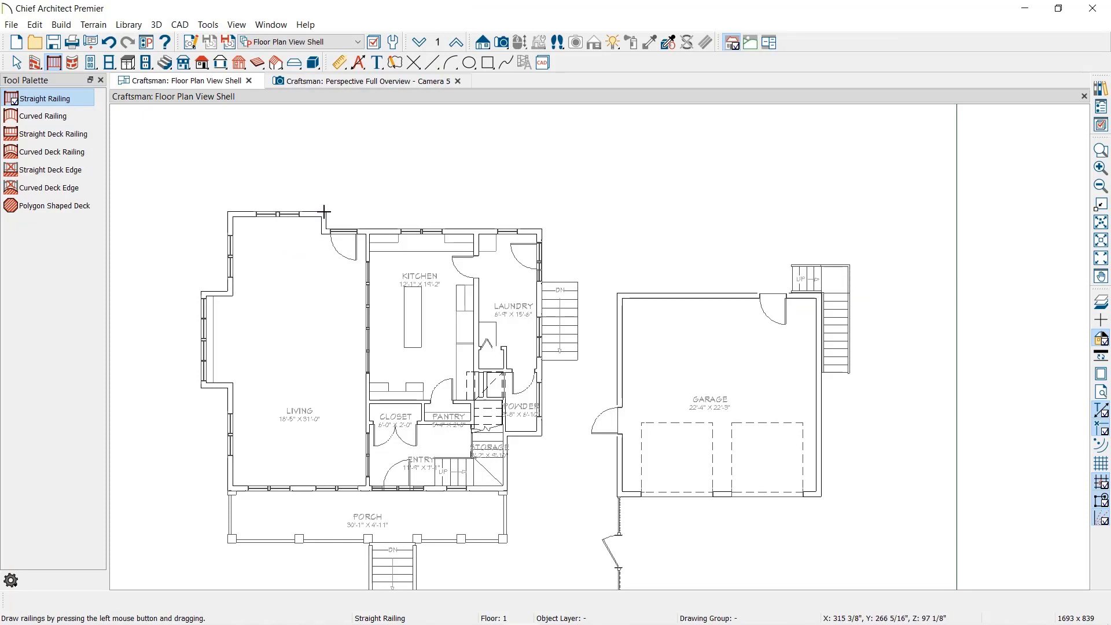
Draw straight railings from the living room corner across the back and down, then select the new room.
mouse_move(324, 213)
left_mouse_down()
mouse_move(322, 152)
mouse_move(581, 152)
left_mouse_up()
left_click_drag(581, 152, 537, 280)
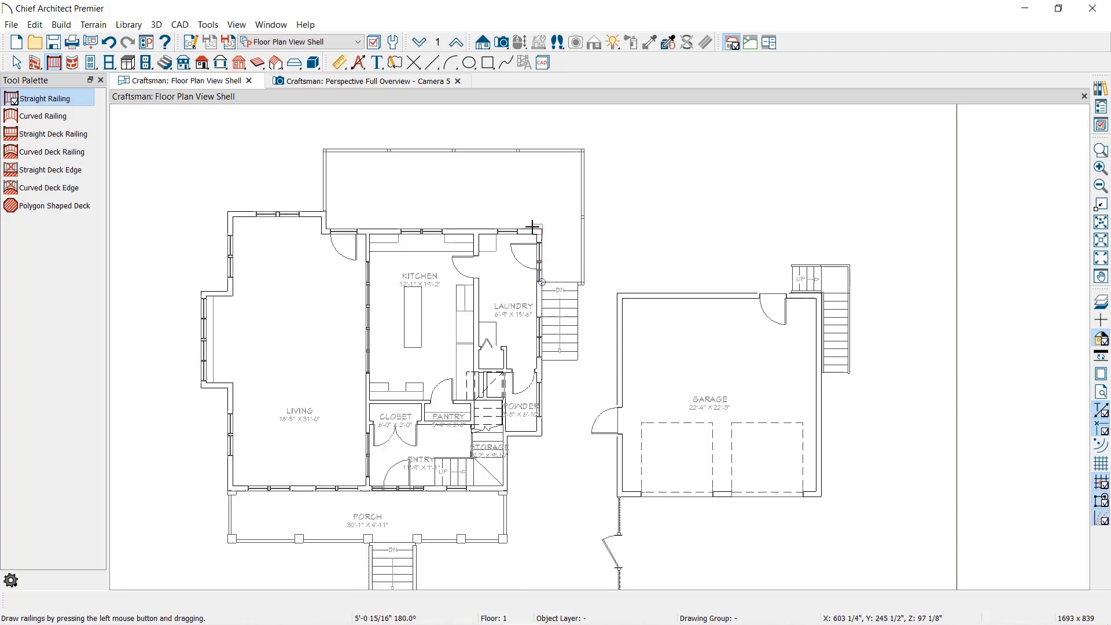
key("space")
left_click(506, 189)
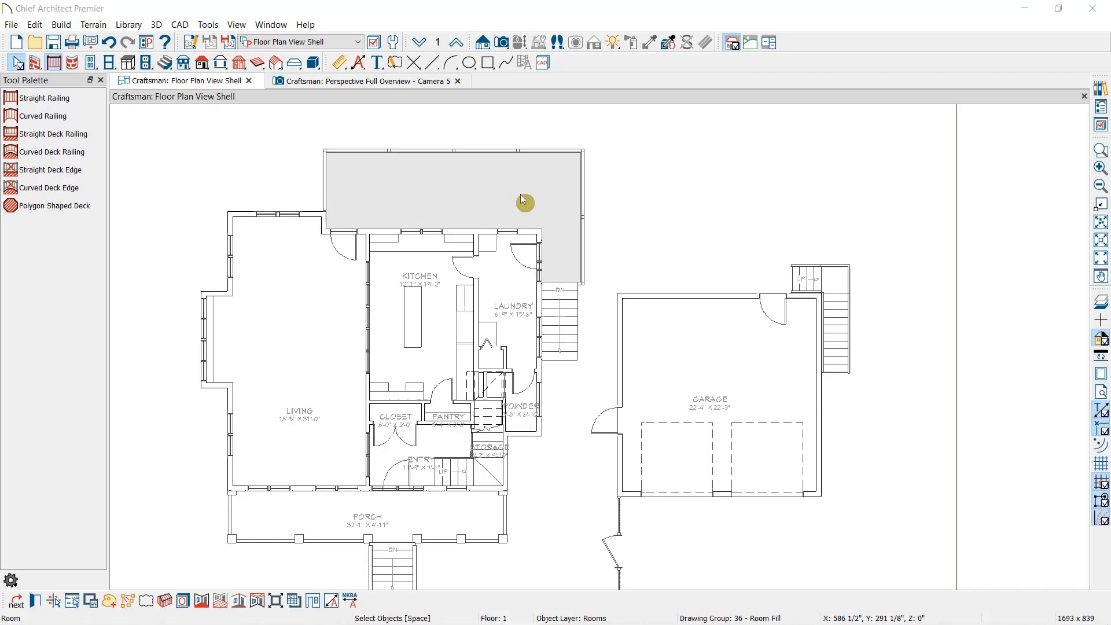
Set the room behind the kitchen to Room Type Deck so it is labelled DECK.
double_click(520, 193)
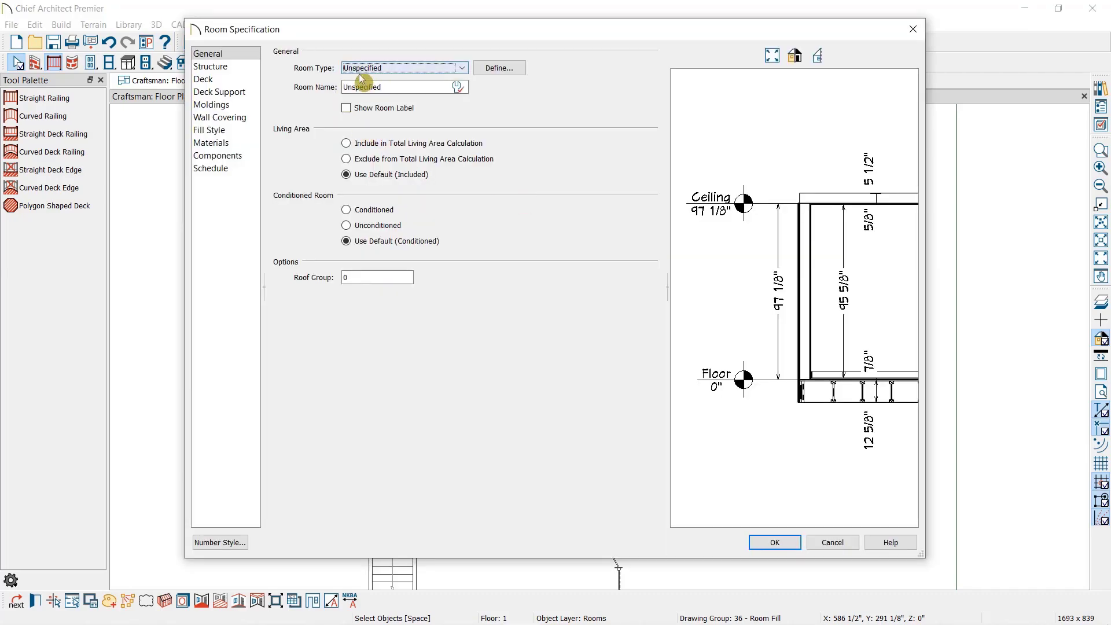
left_click(409, 72)
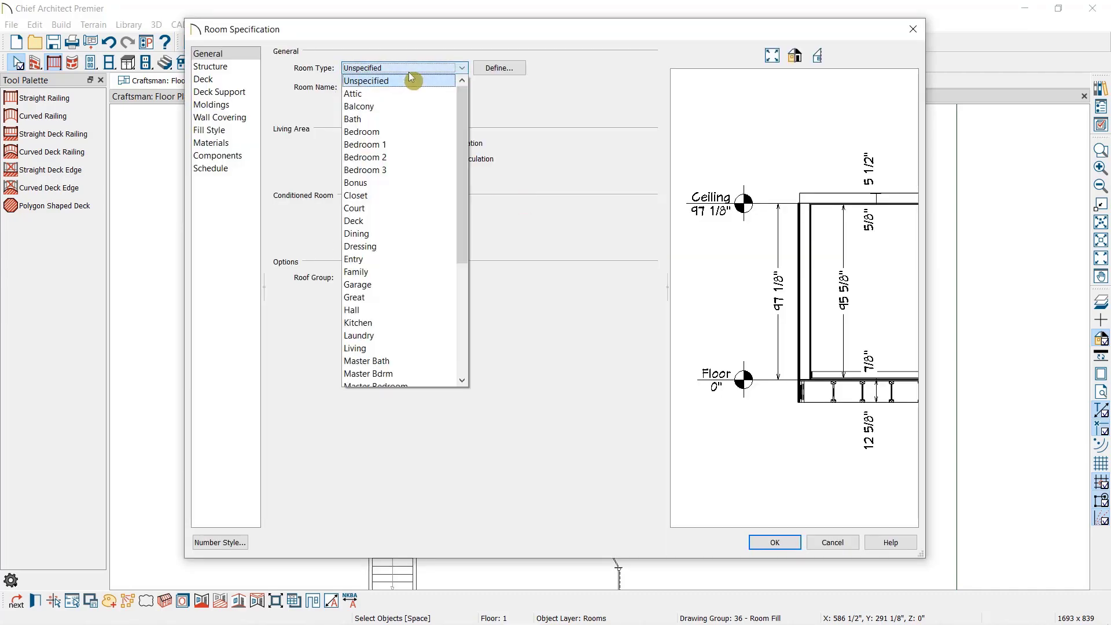
left_click(390, 220)
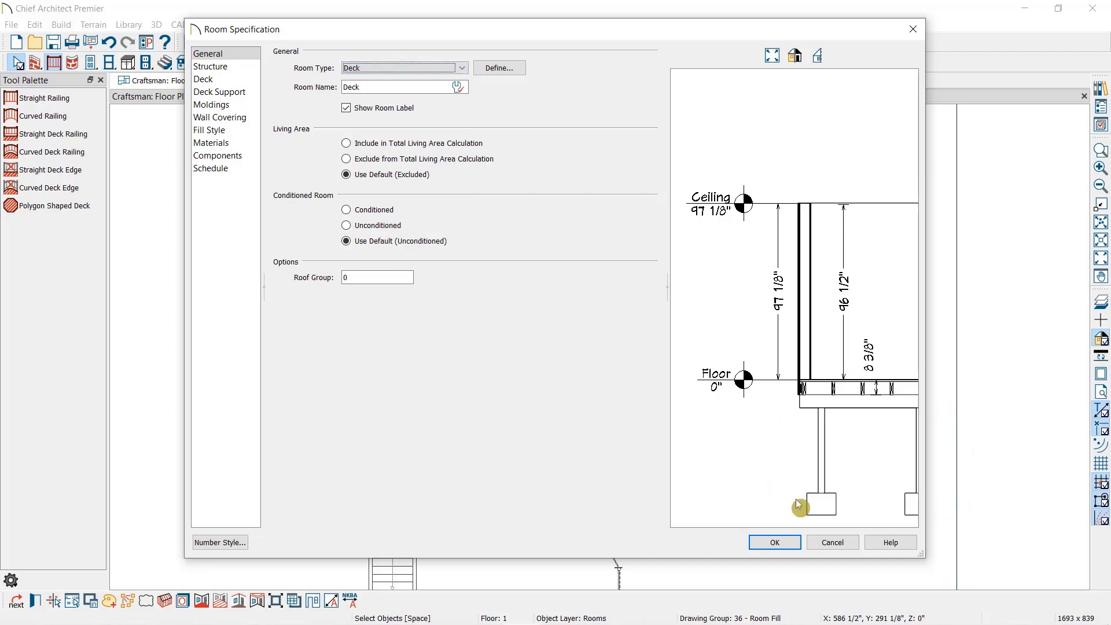
left_click(779, 539)
key("shift+j")
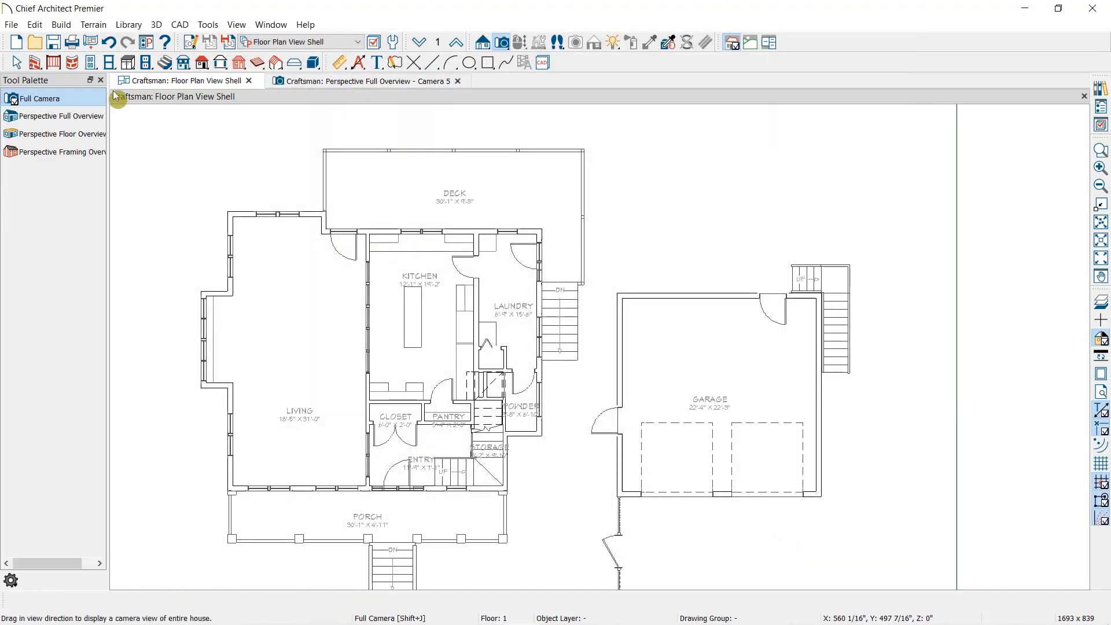
Create a Perspective Full Overview, zoom in on the rear deck, and dock it beside the plan.
left_click(80, 117)
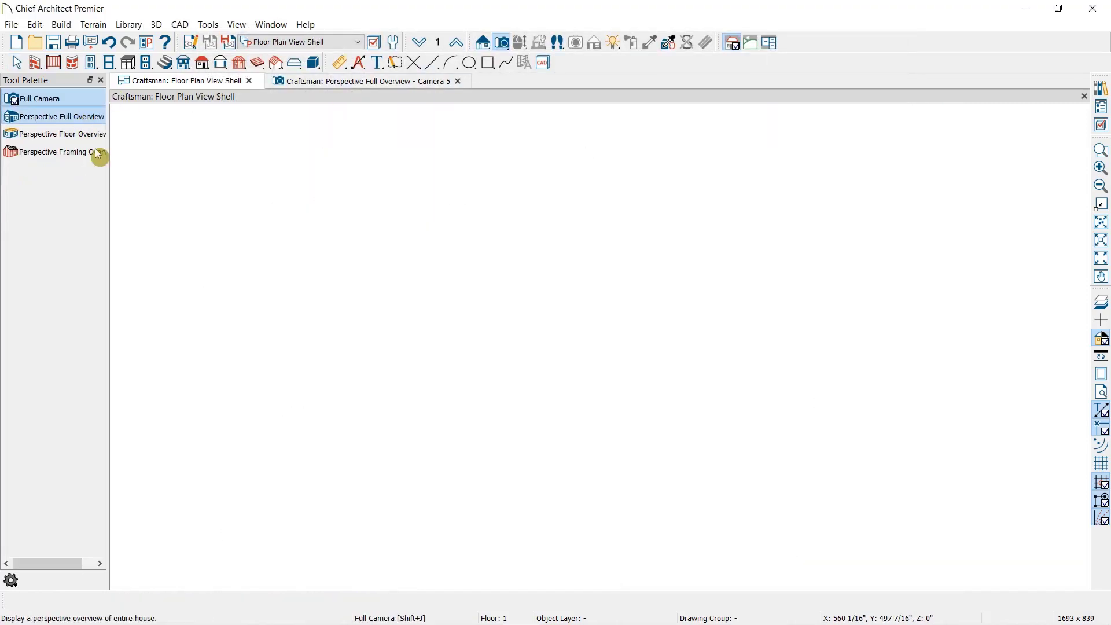
left_click(396, 450)
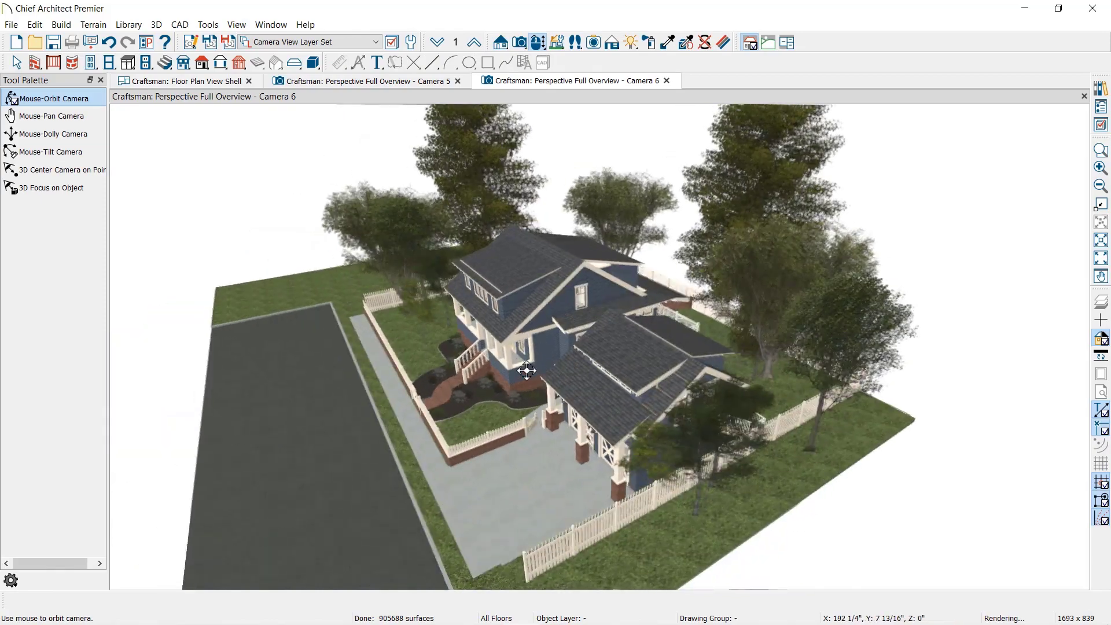
left_click_drag(527, 371, 665, 338)
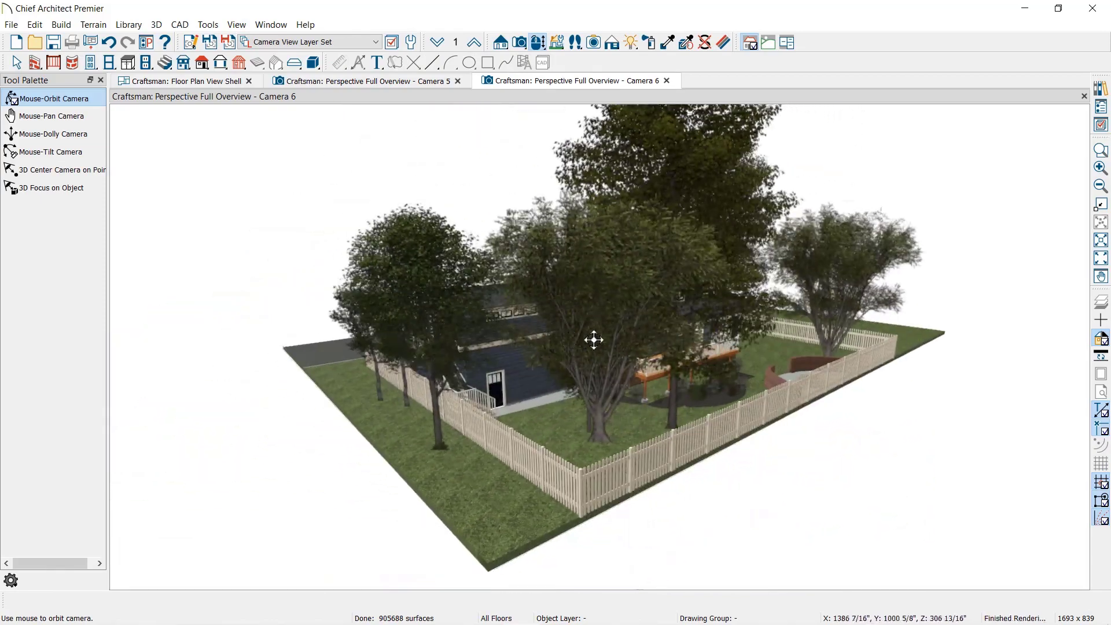
scroll(683, 345, "up", 3)
scroll(704, 349, "up", 5)
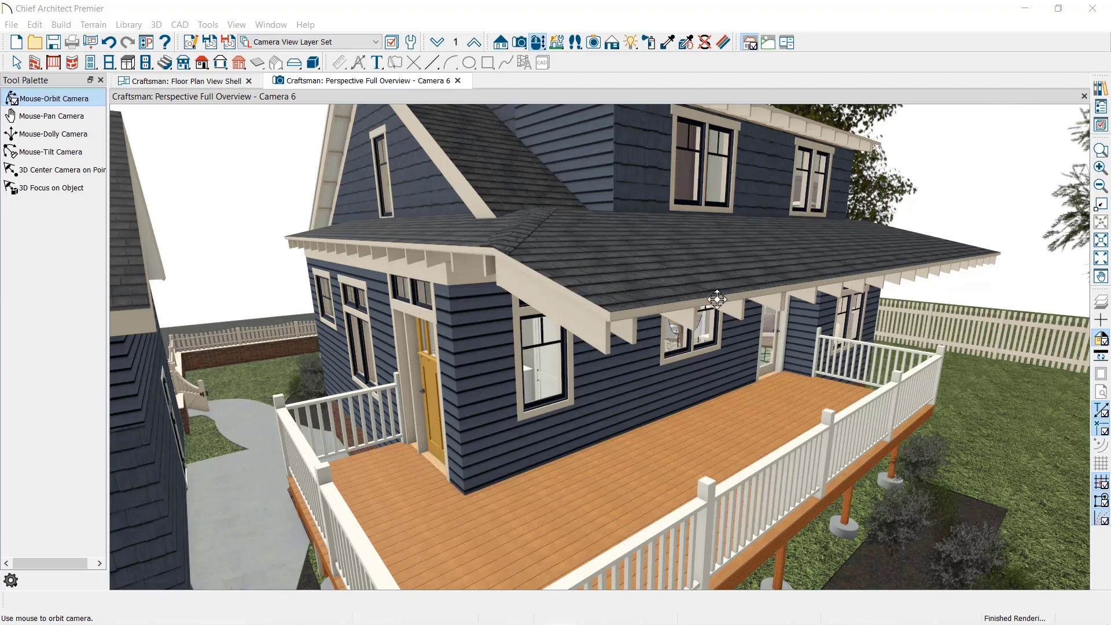
left_click_drag(377, 82, 828, 93)
Break the deck's back railing with a joint to split it into two pieces.
scroll(249, 212, "up", 5)
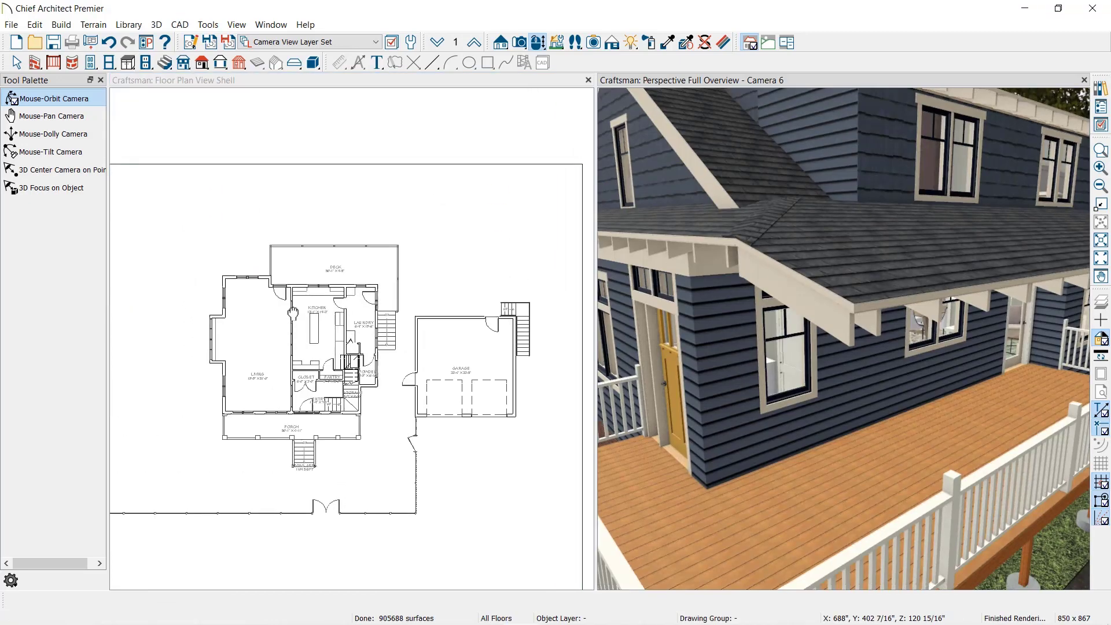
left_click_drag(359, 254, 360, 208)
key("space")
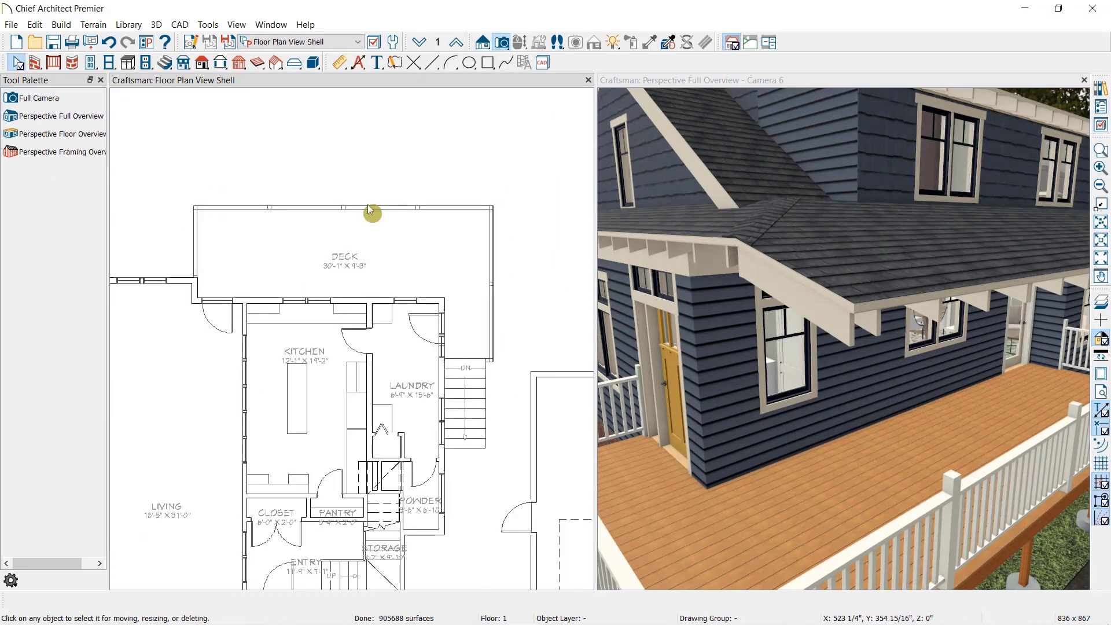
left_click(368, 206)
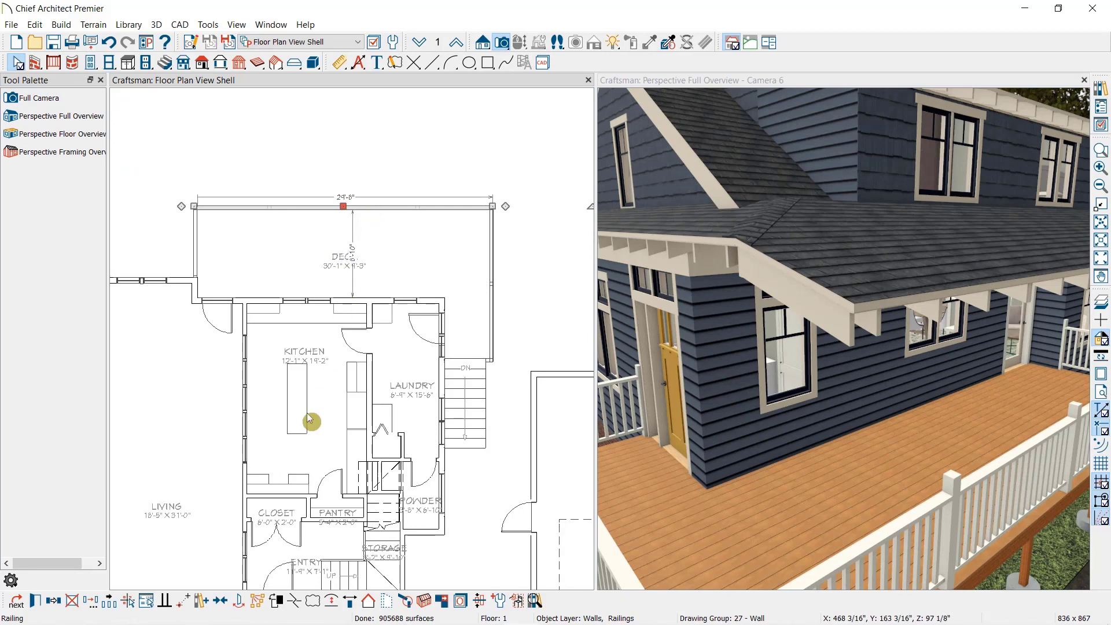
left_click(295, 602)
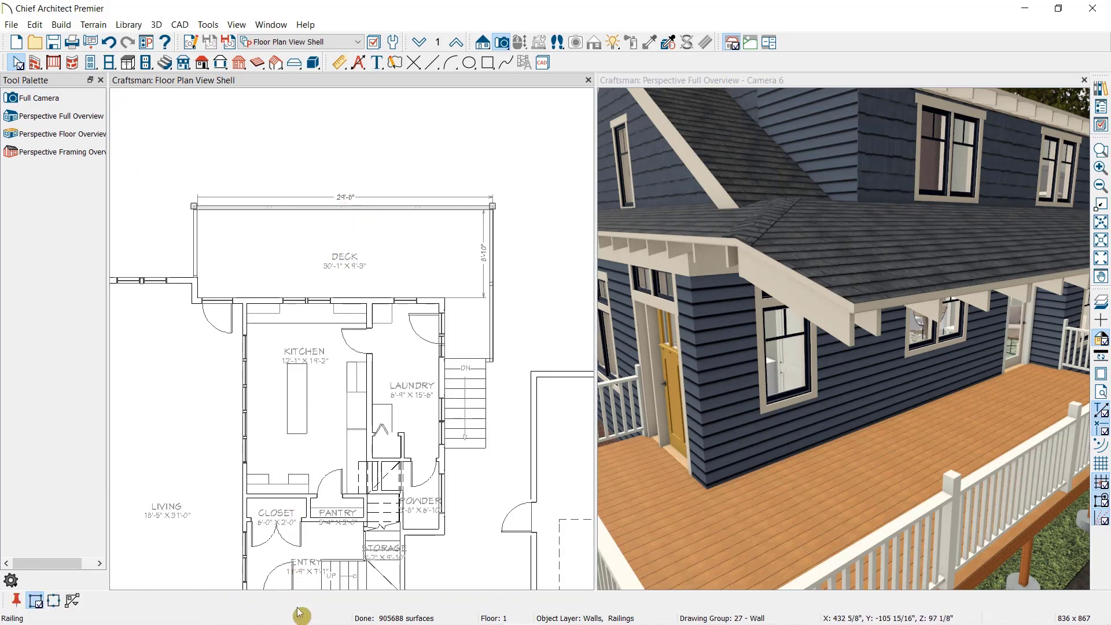
left_click(442, 300)
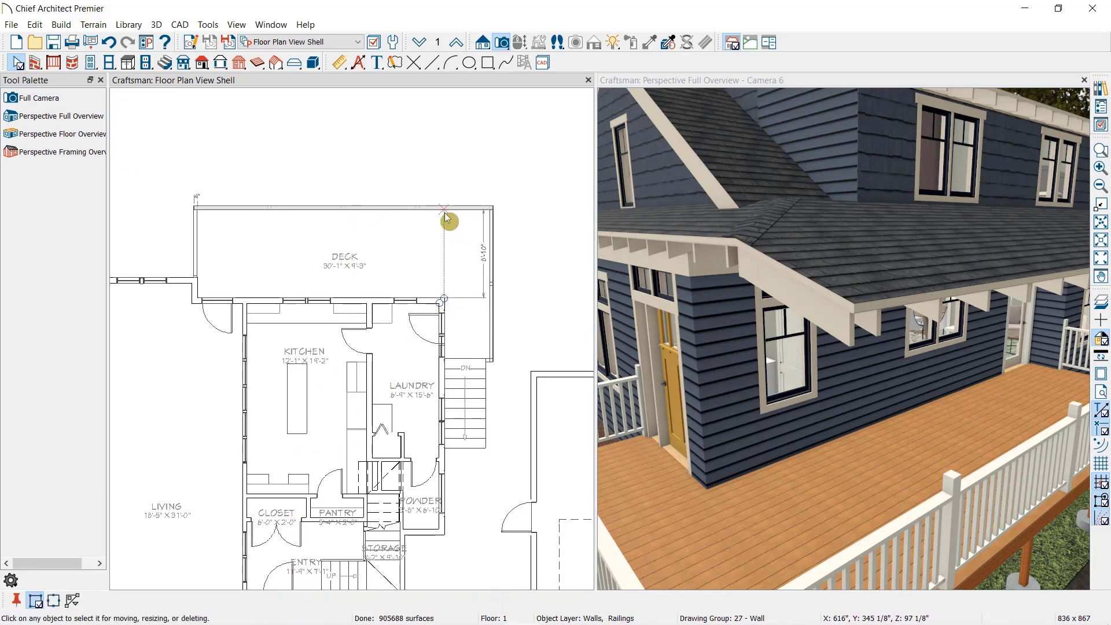
Set one back railing piece's Rail Style to Post to Beam.
left_click(405, 209)
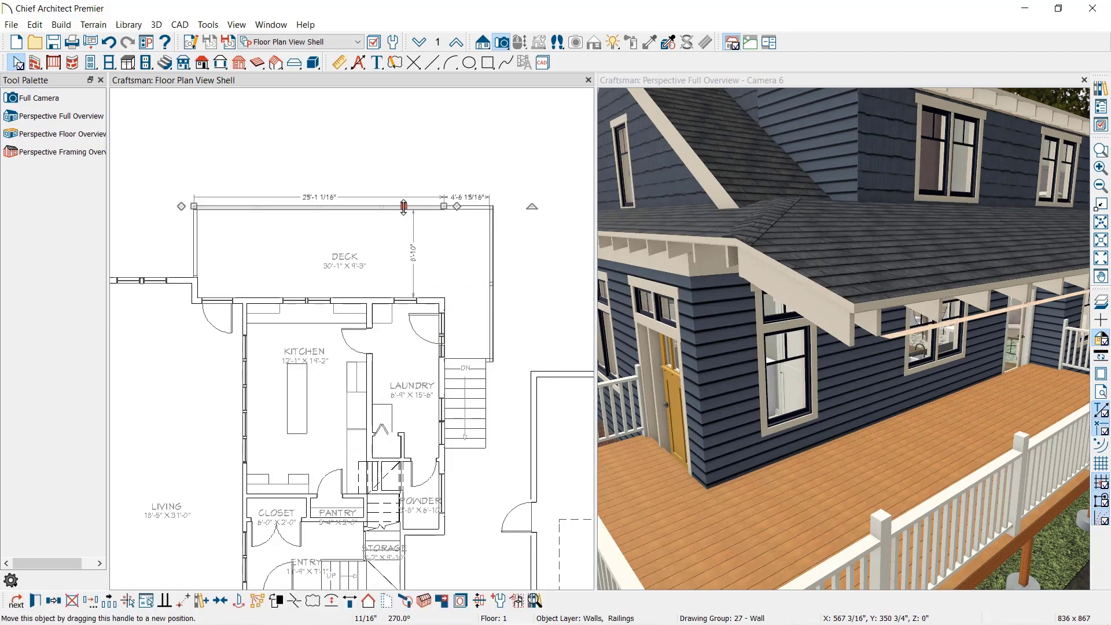
double_click(405, 207)
left_click(284, 151)
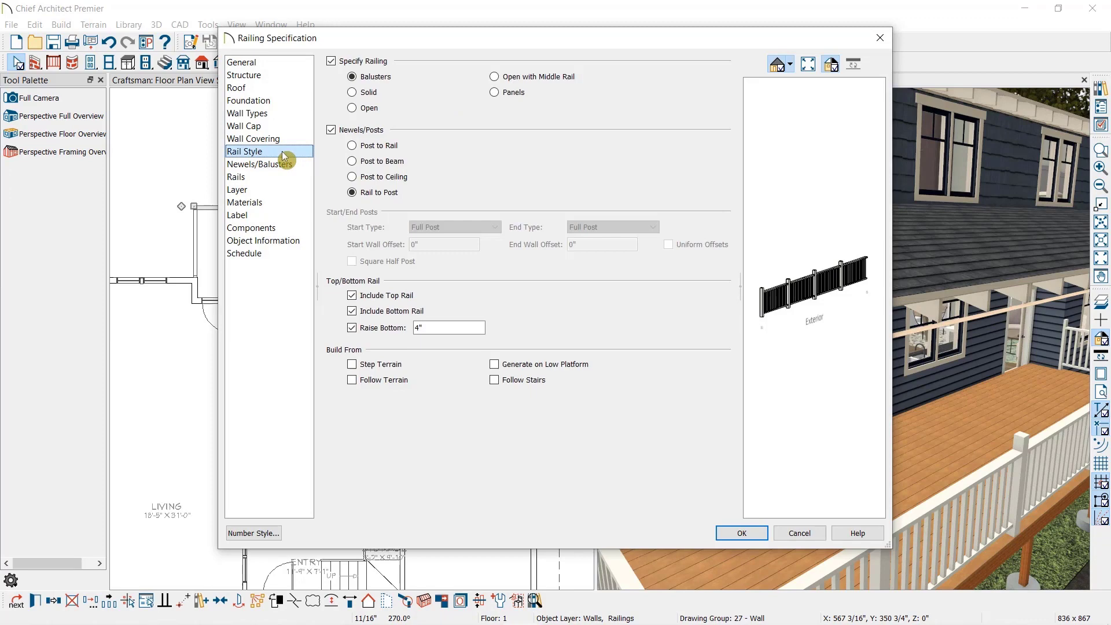
left_click(377, 161)
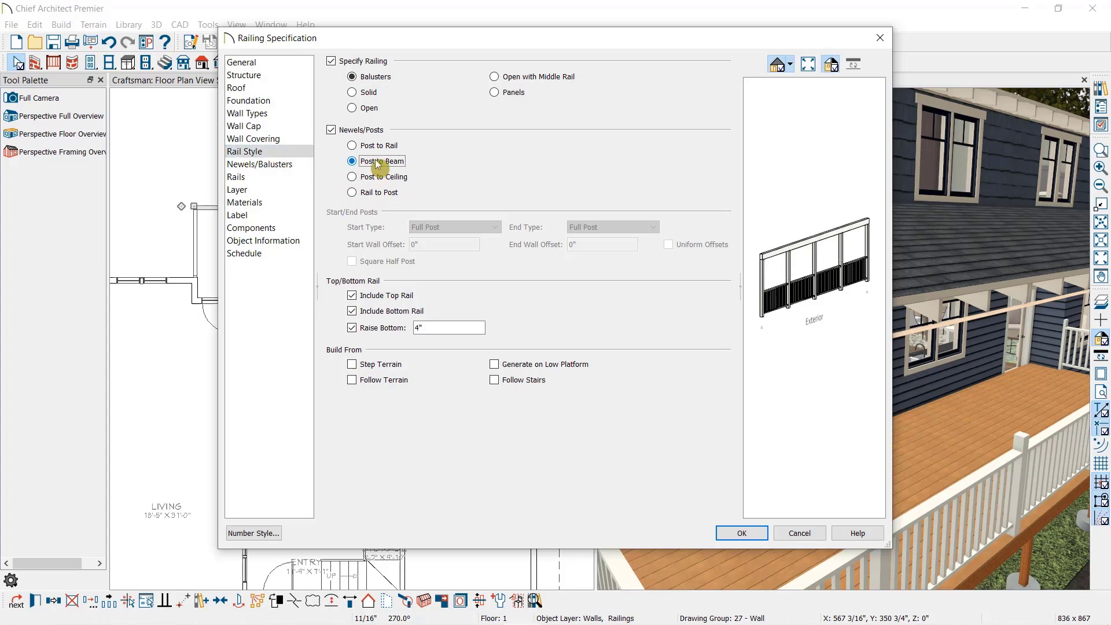
left_click(238, 177)
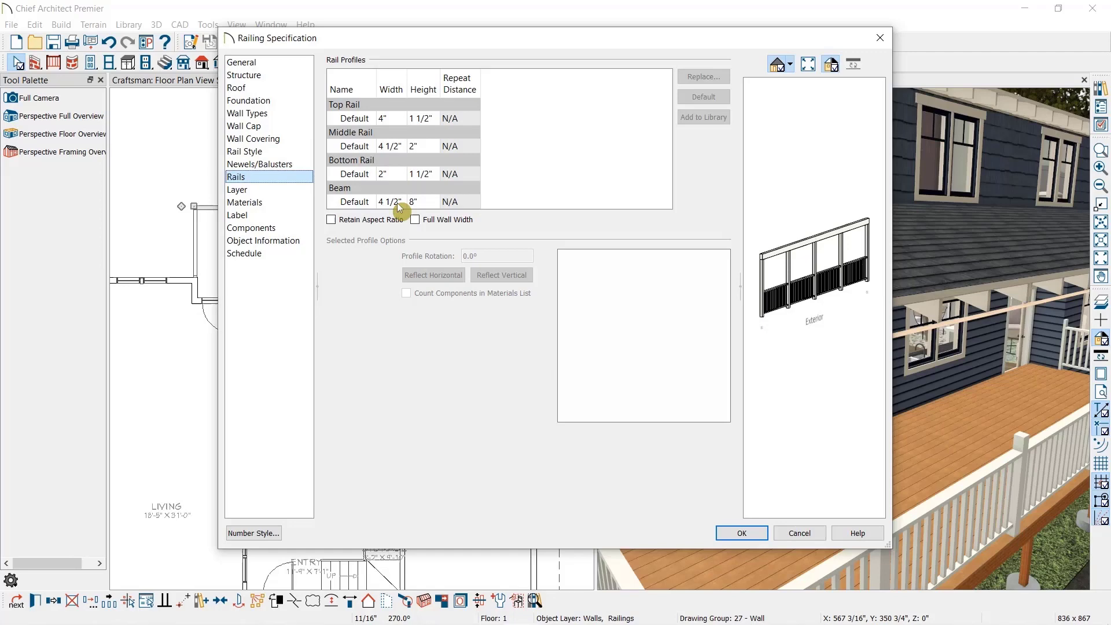
key("Return")
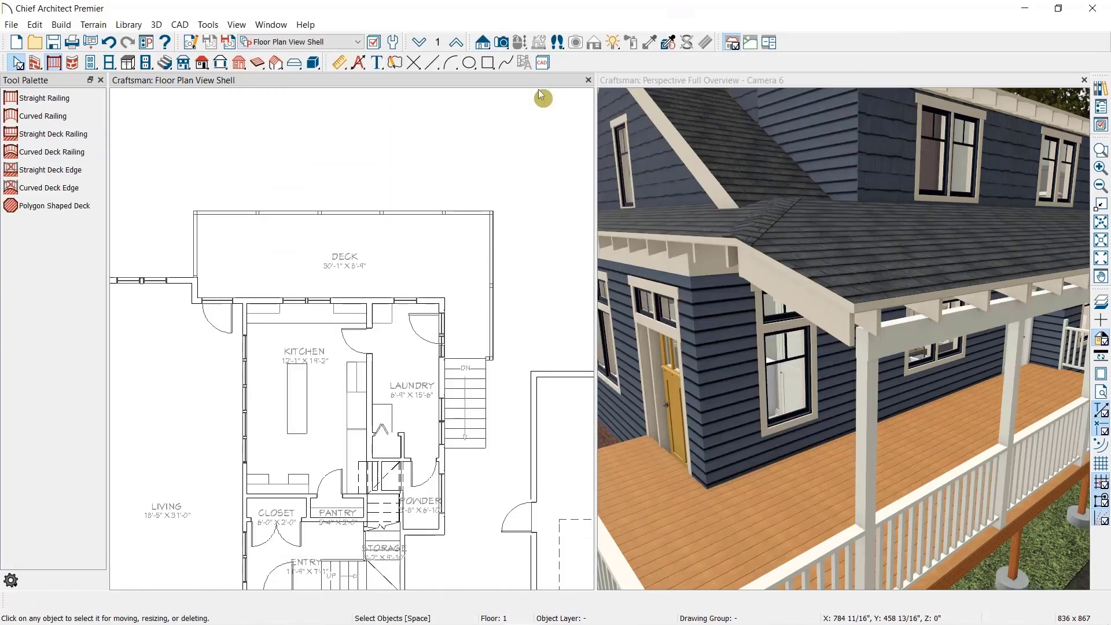
left_click(500, 42)
left_click_drag(465, 532, 470, 486)
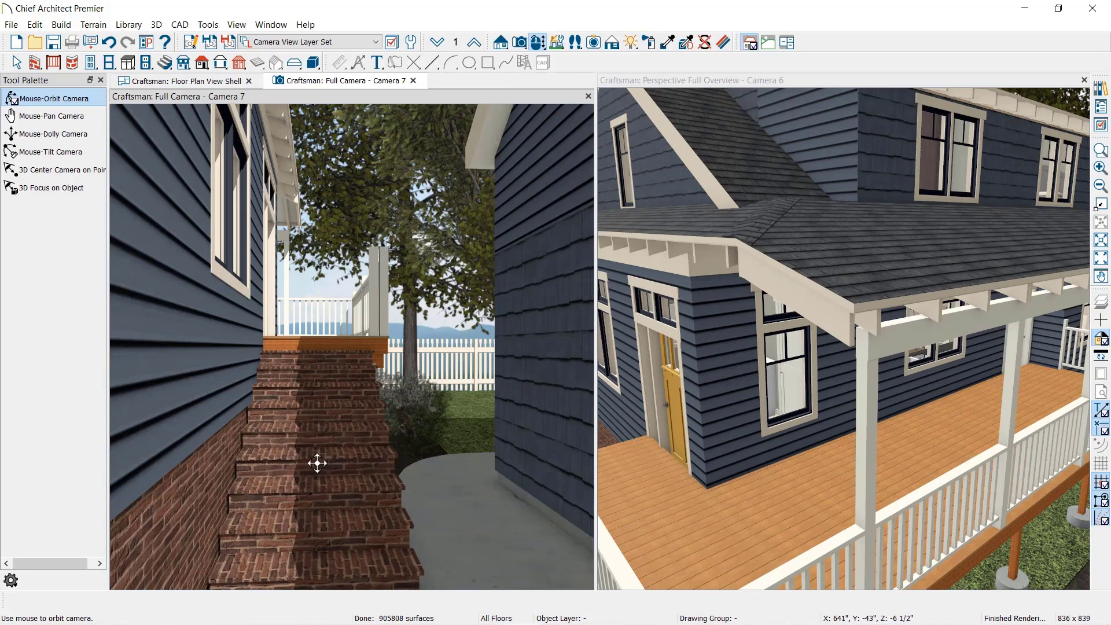
left_click_drag(315, 461, 345, 463)
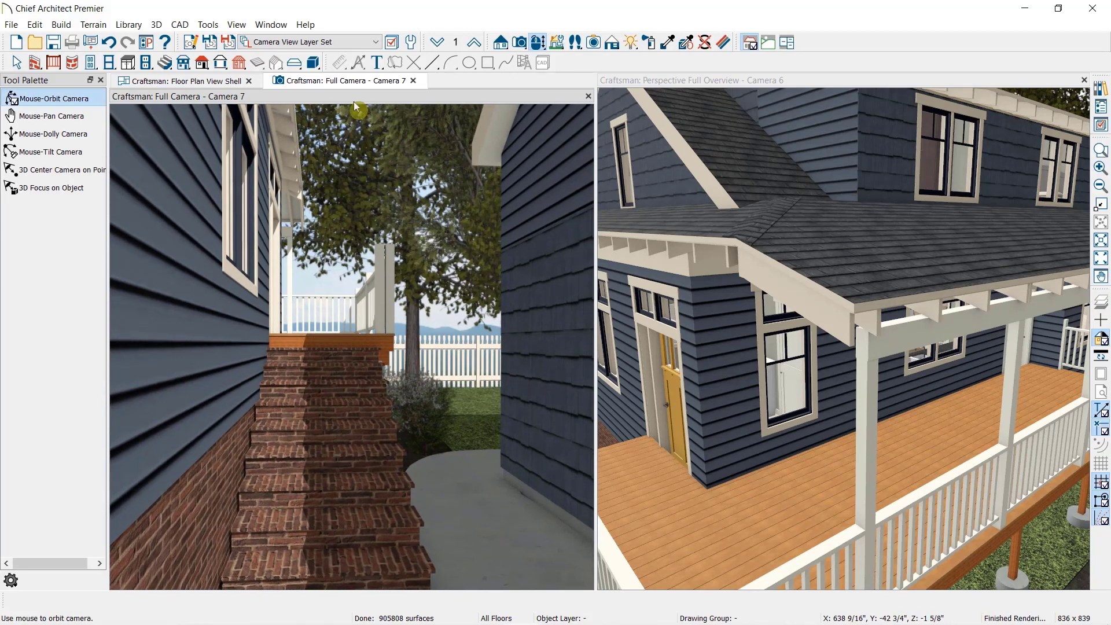
left_click_drag(347, 81, 810, 255)
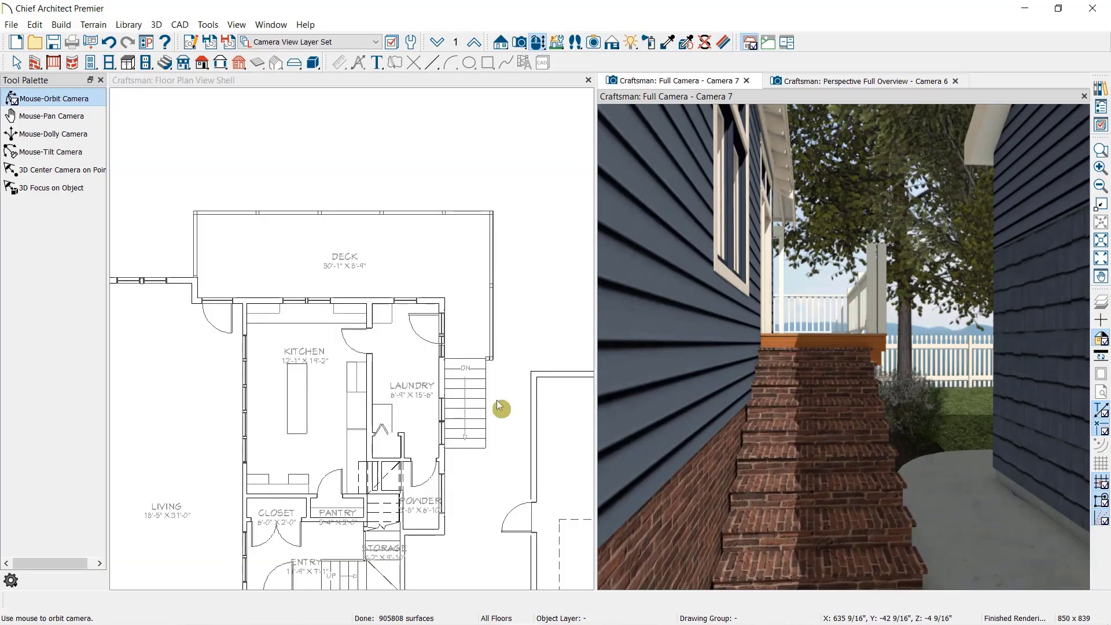
left_click(467, 407)
left_click(468, 411)
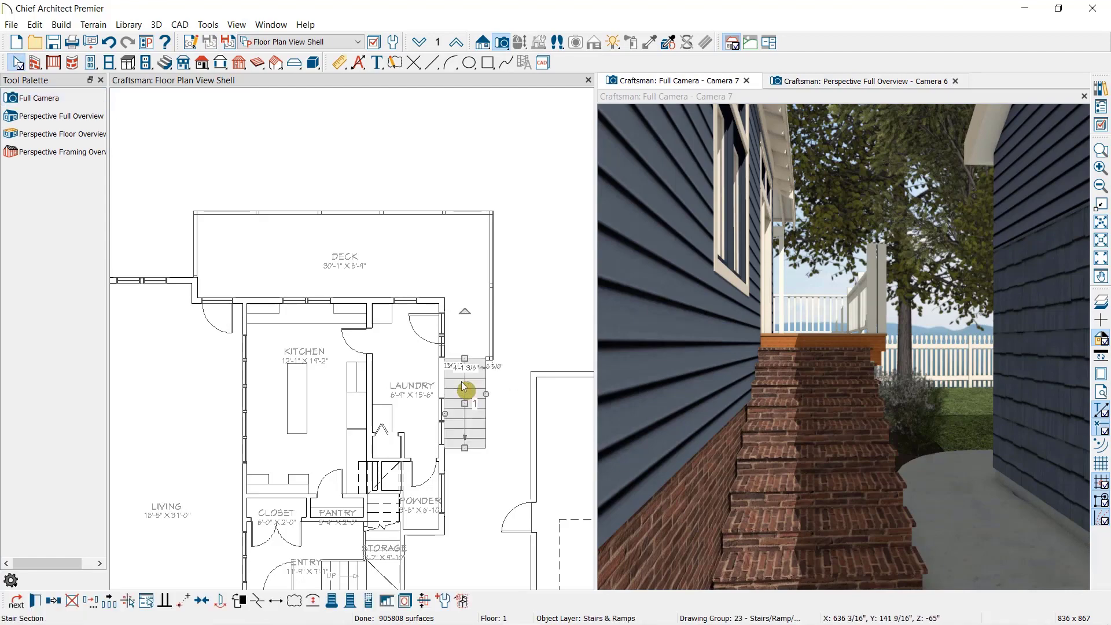
double_click(465, 389)
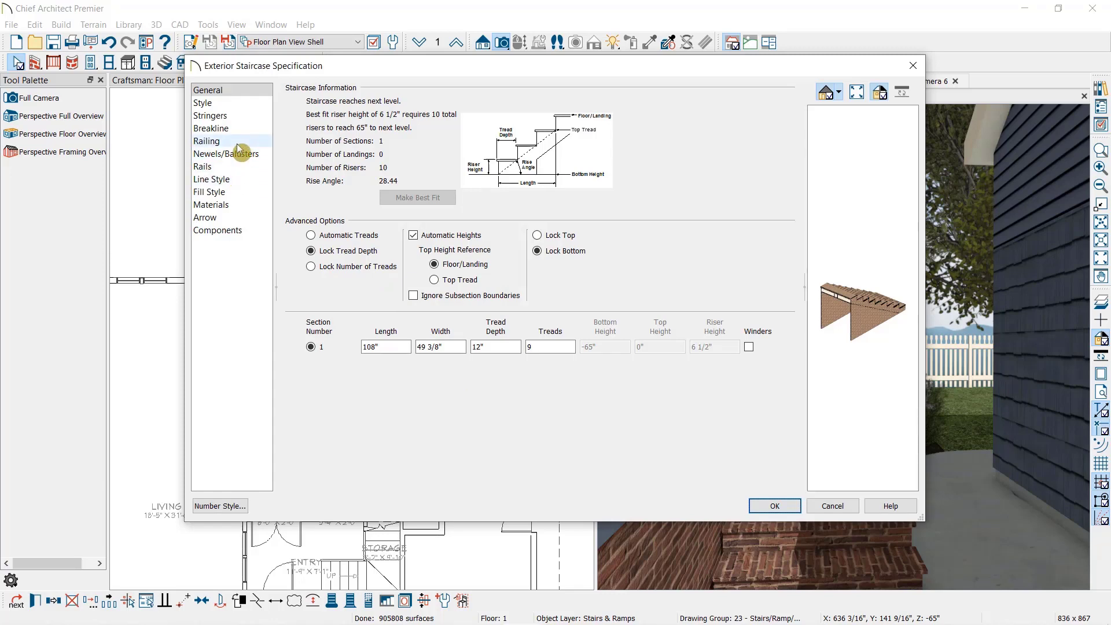
left_click(220, 141)
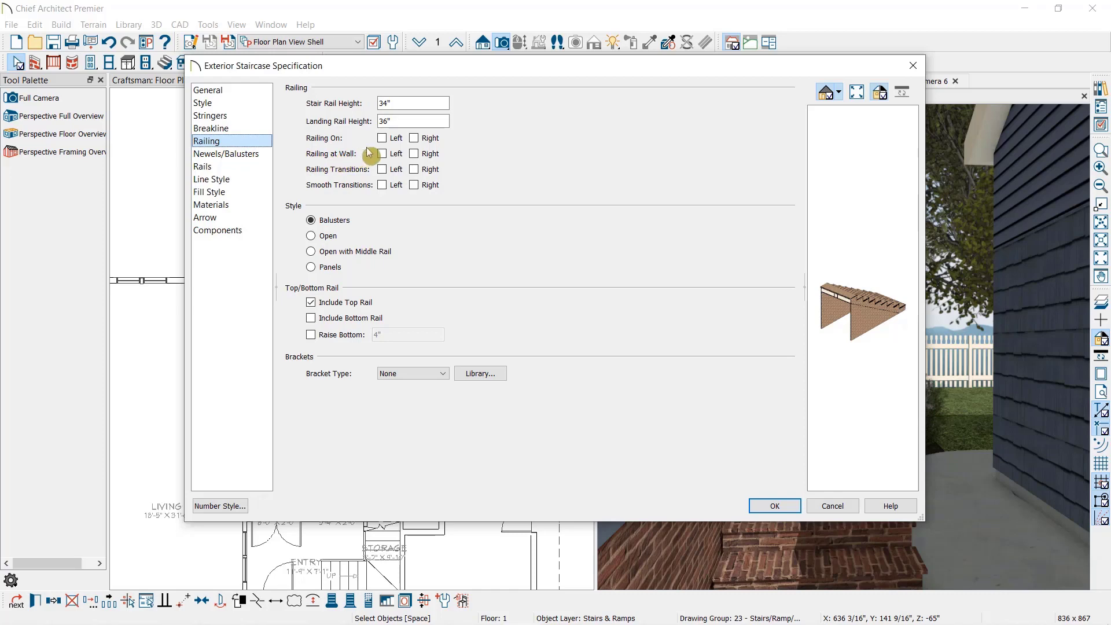
left_click(414, 139)
left_click(414, 139)
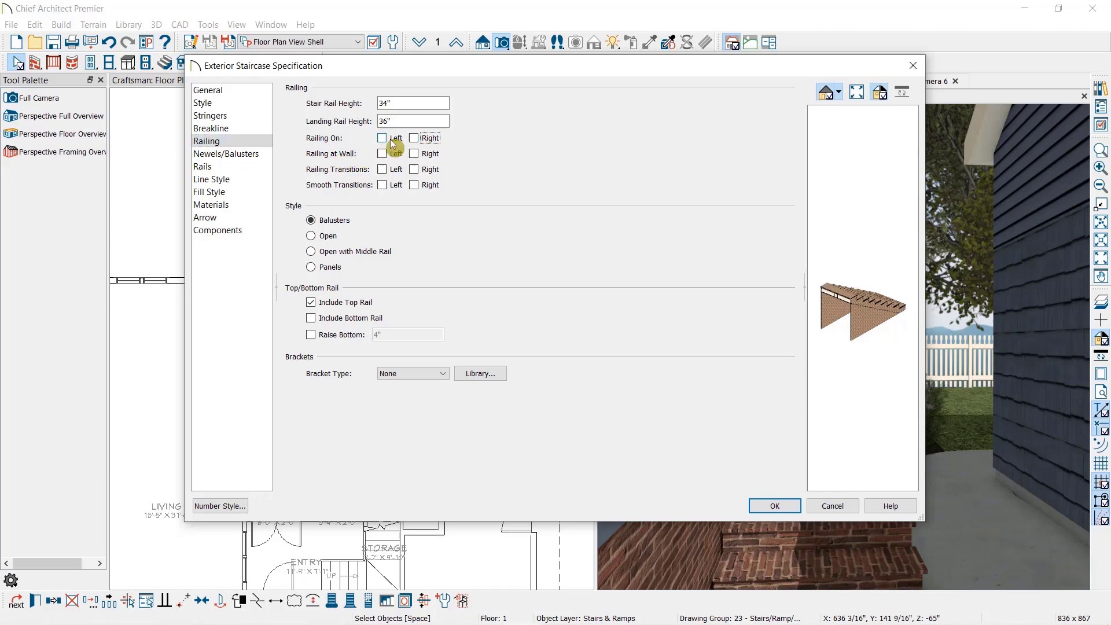
left_click(382, 139)
left_click(383, 154)
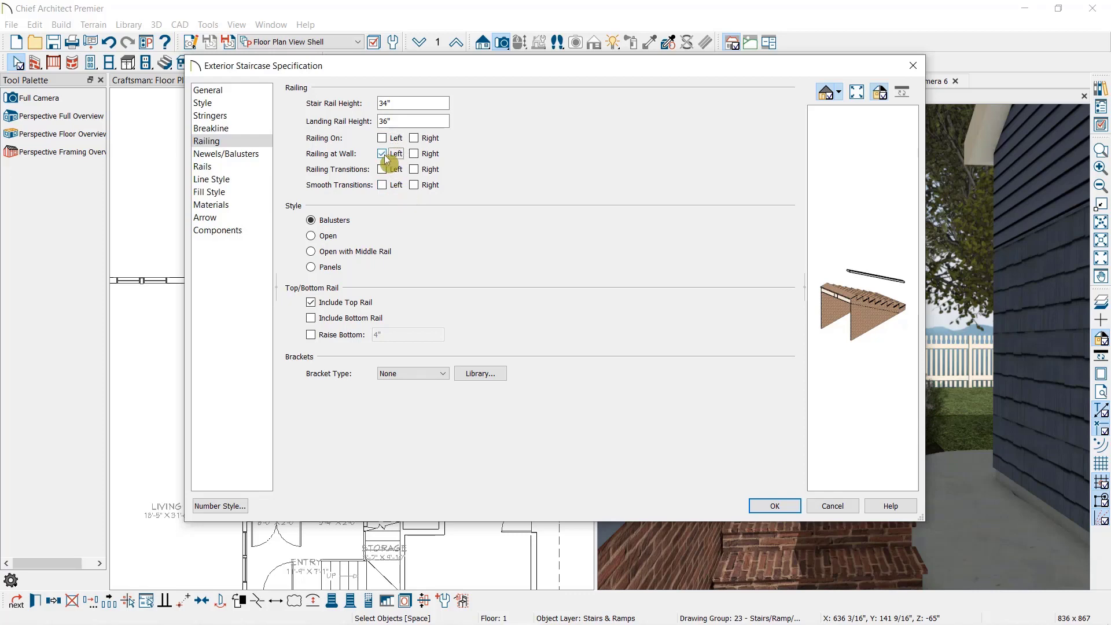
left_click(384, 155)
left_click(246, 155)
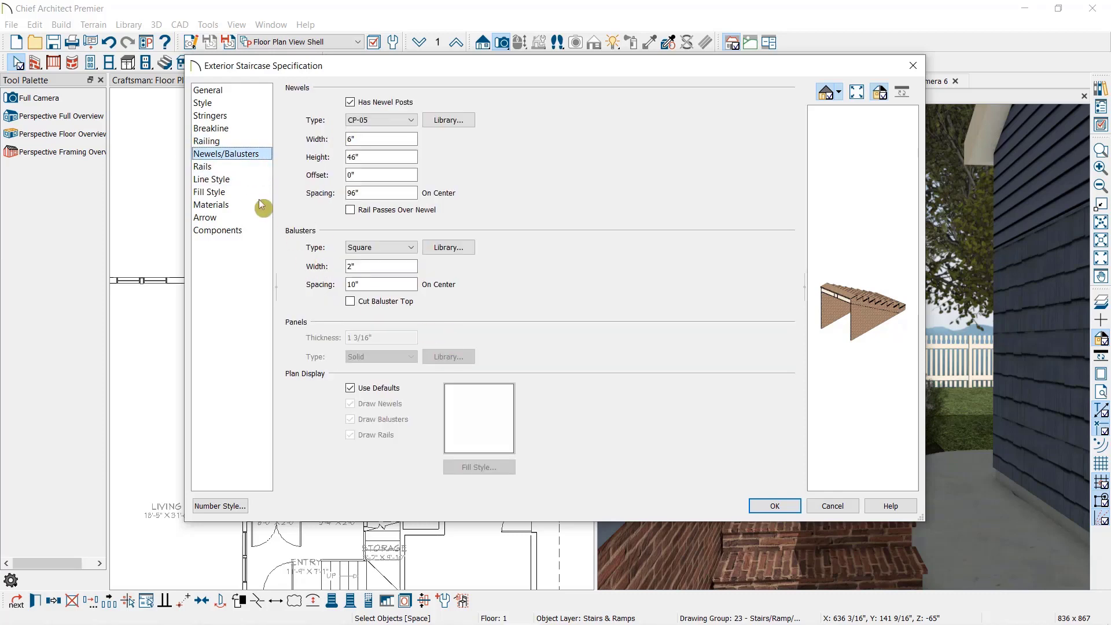
left_click(233, 168)
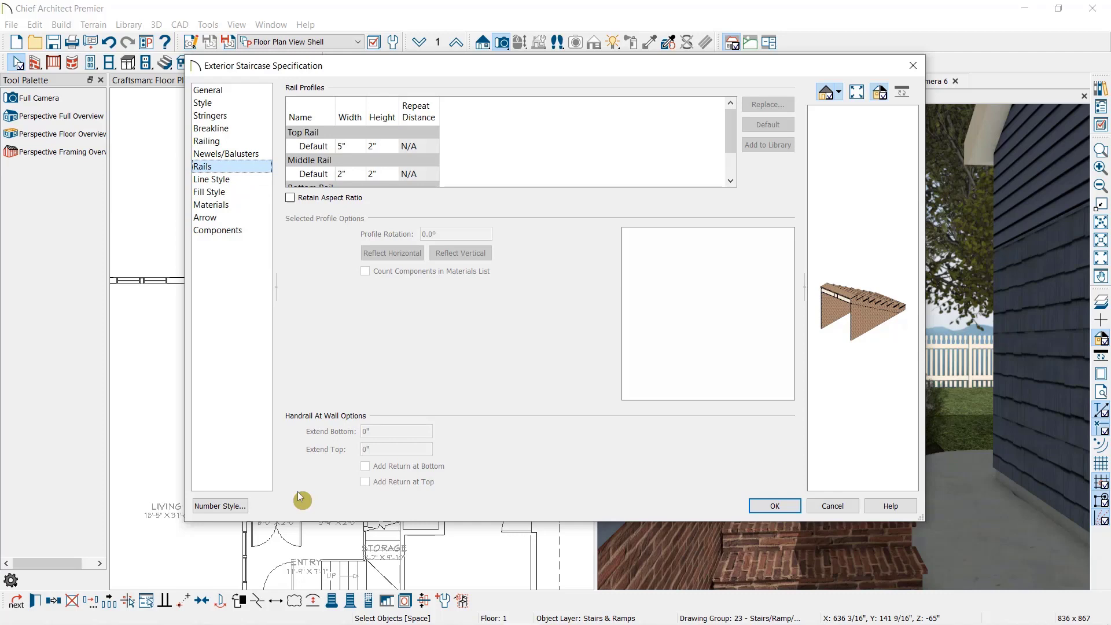
left_click(849, 508)
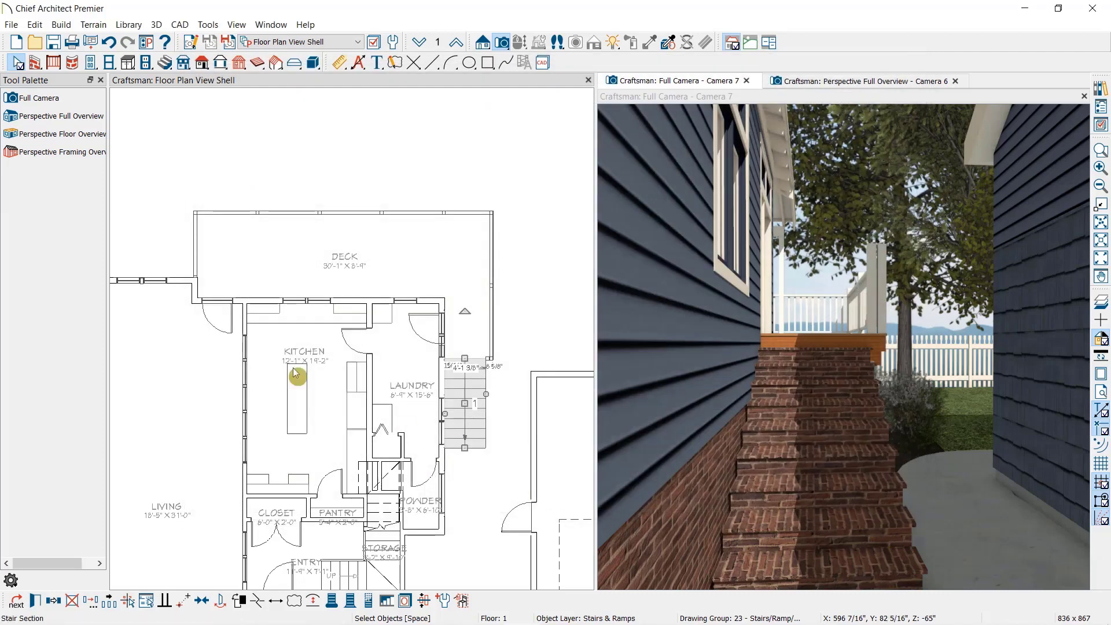
Draw a straight railing along the brick stair's right side.
left_click(53, 62)
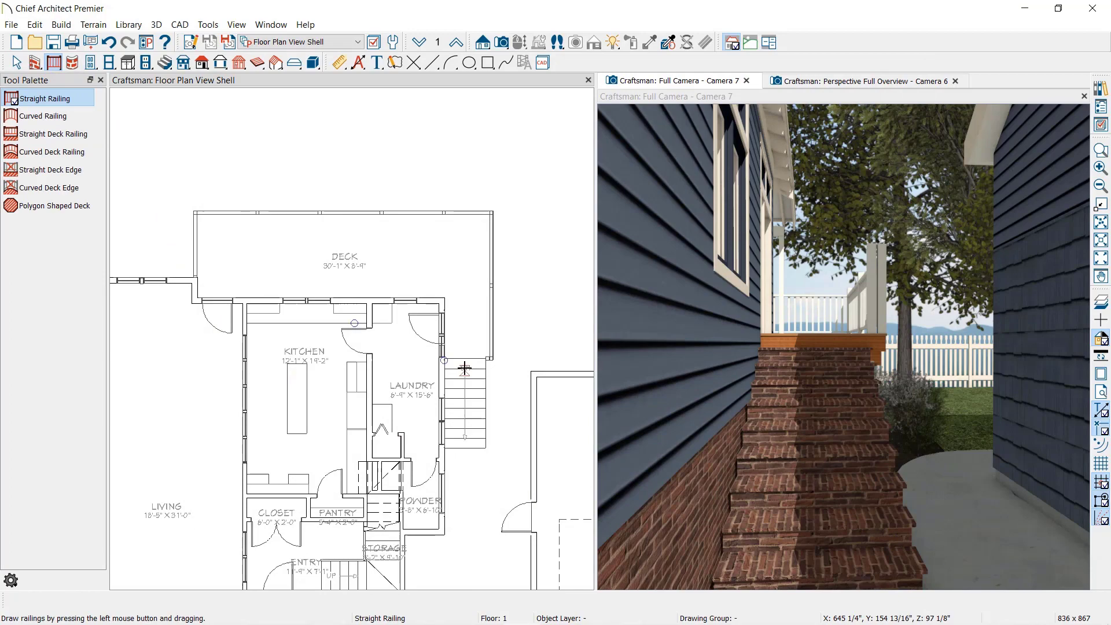
left_click_drag(464, 368, 464, 448)
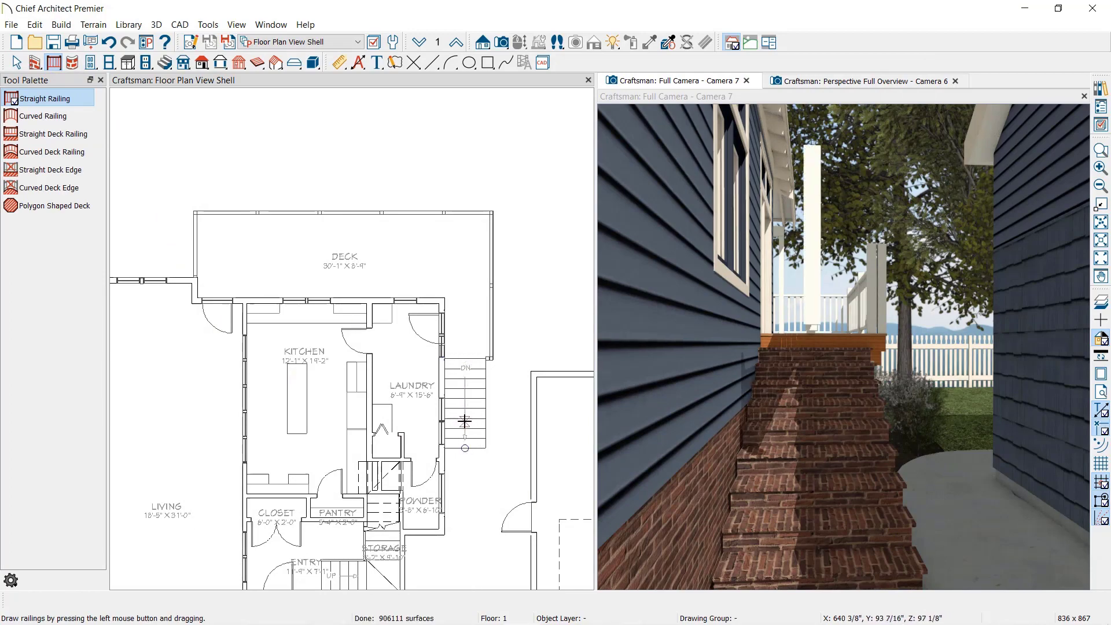
key("space")
left_click(465, 420)
Enable Follow Stairs on the new railing and shift it onto the stair's edge.
double_click(465, 418)
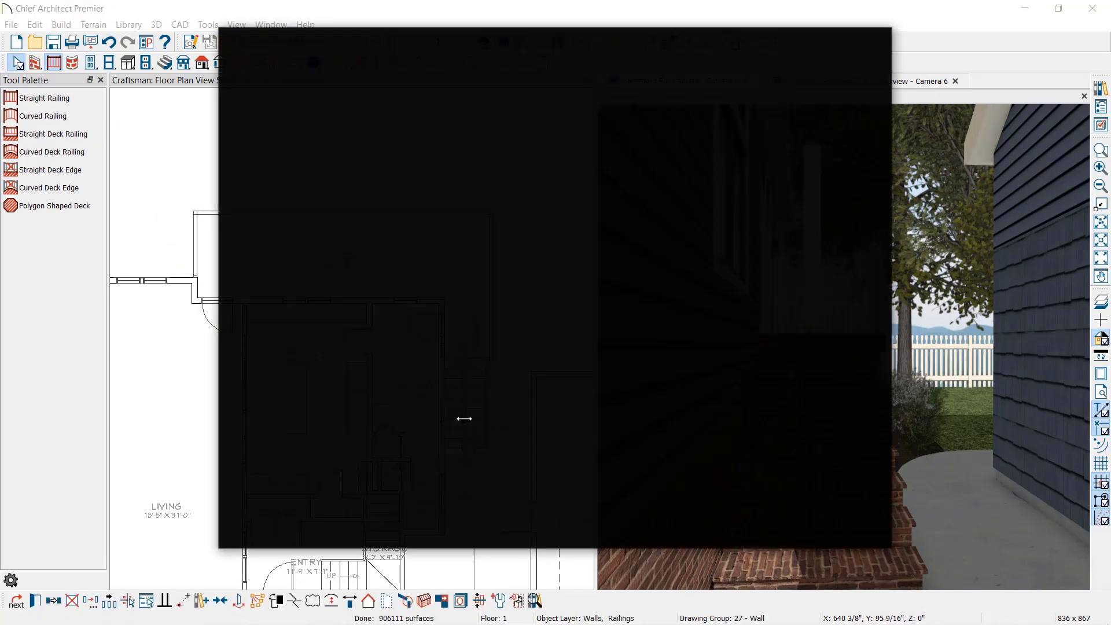
left_click(286, 151)
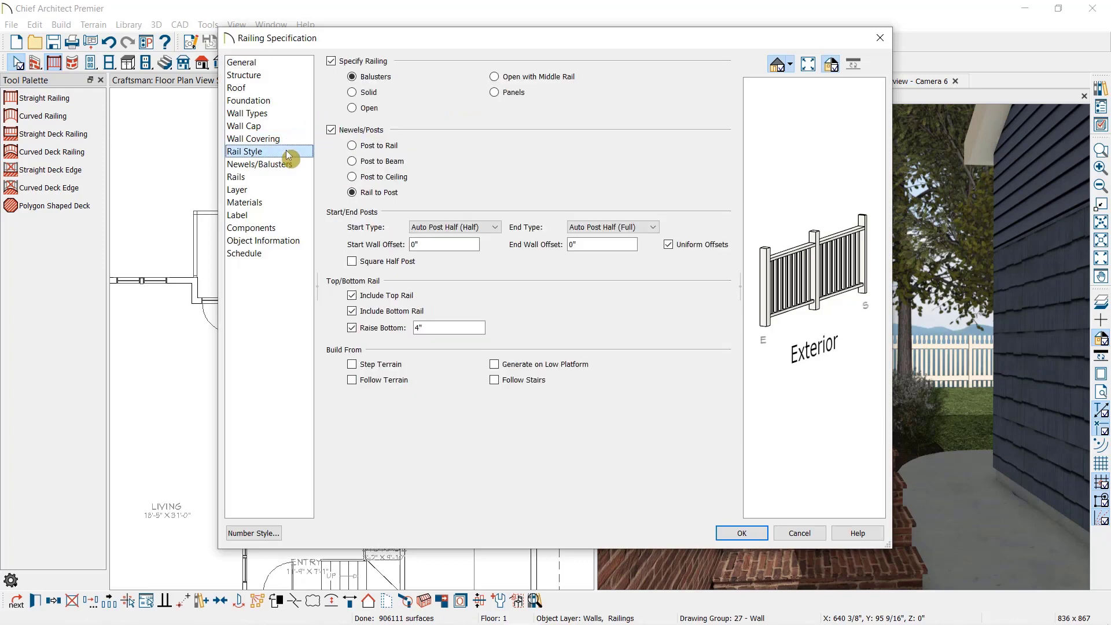
left_click(507, 381)
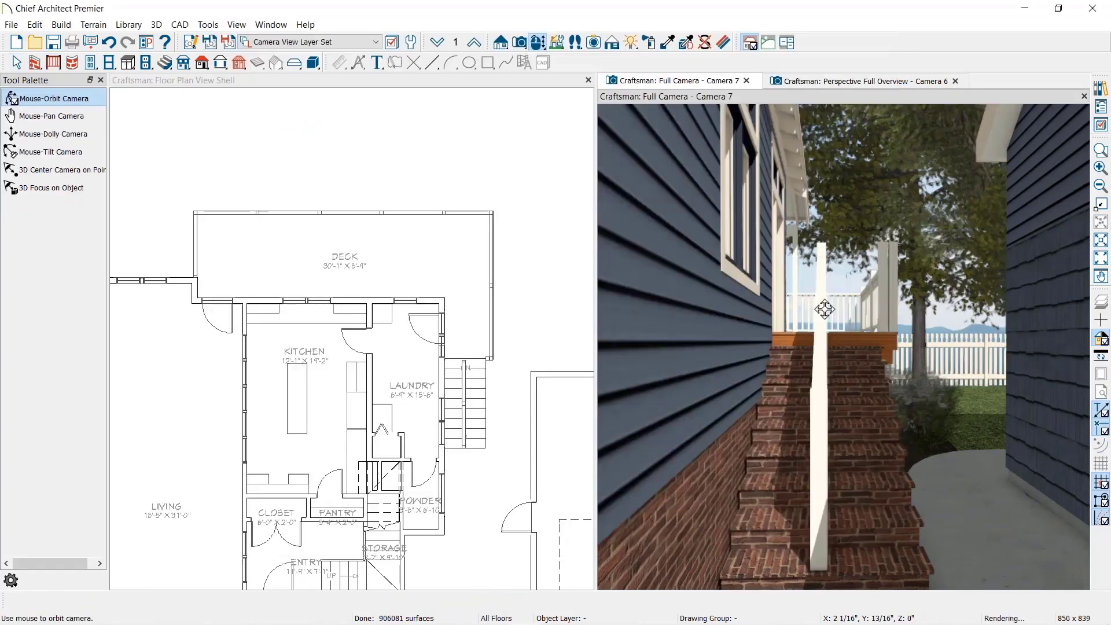
left_click_drag(824, 310, 756, 310)
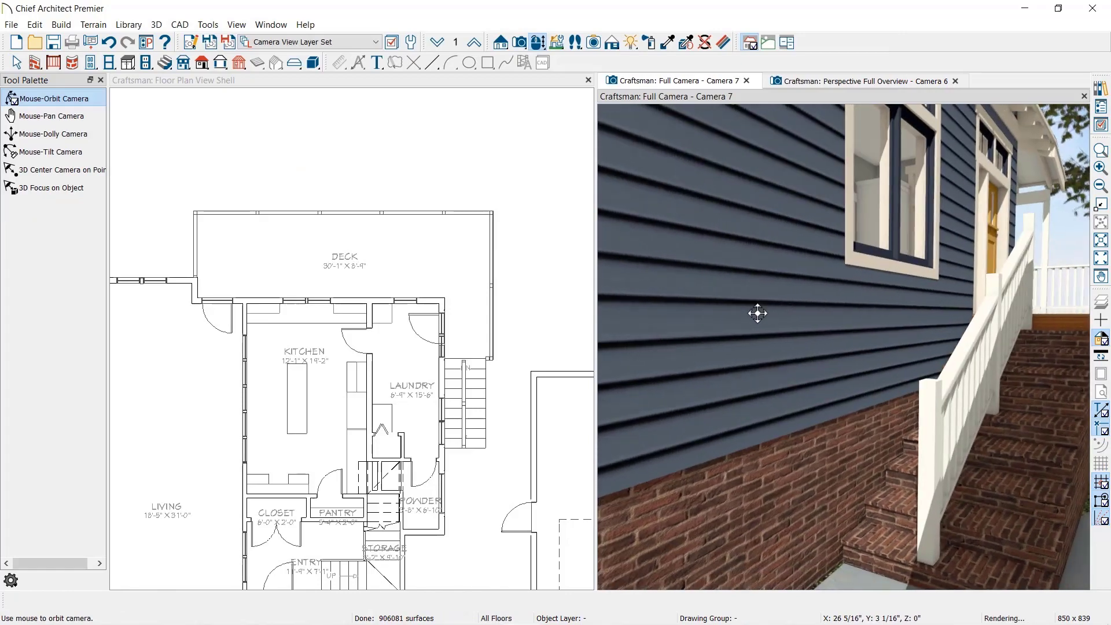
left_click_drag(938, 467, 1016, 471)
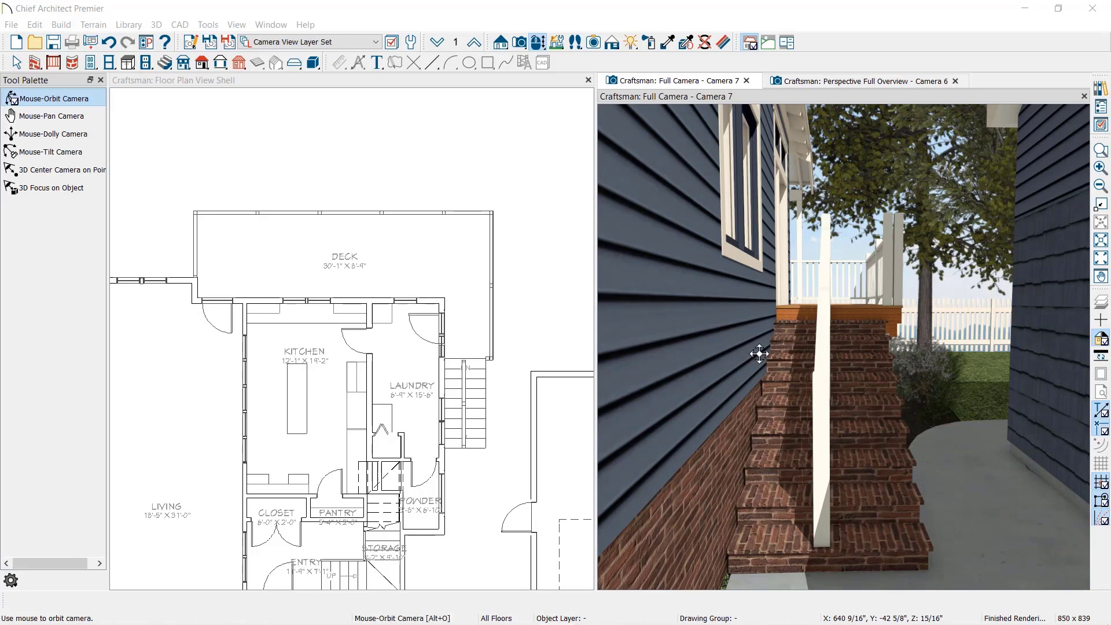
left_click(467, 417)
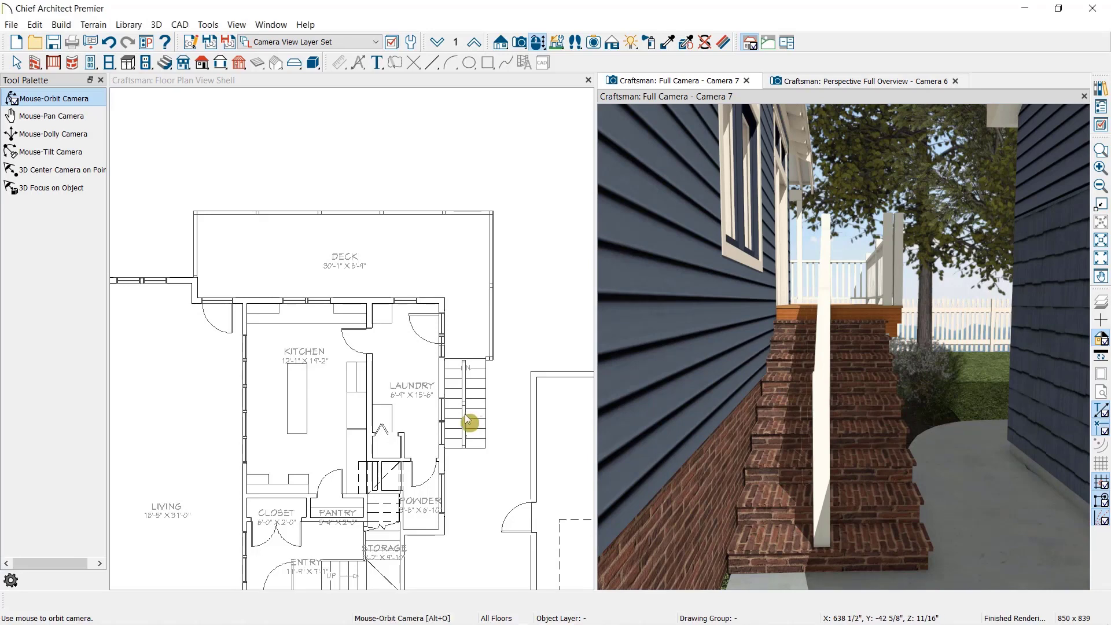
left_click_drag(467, 415, 489, 412)
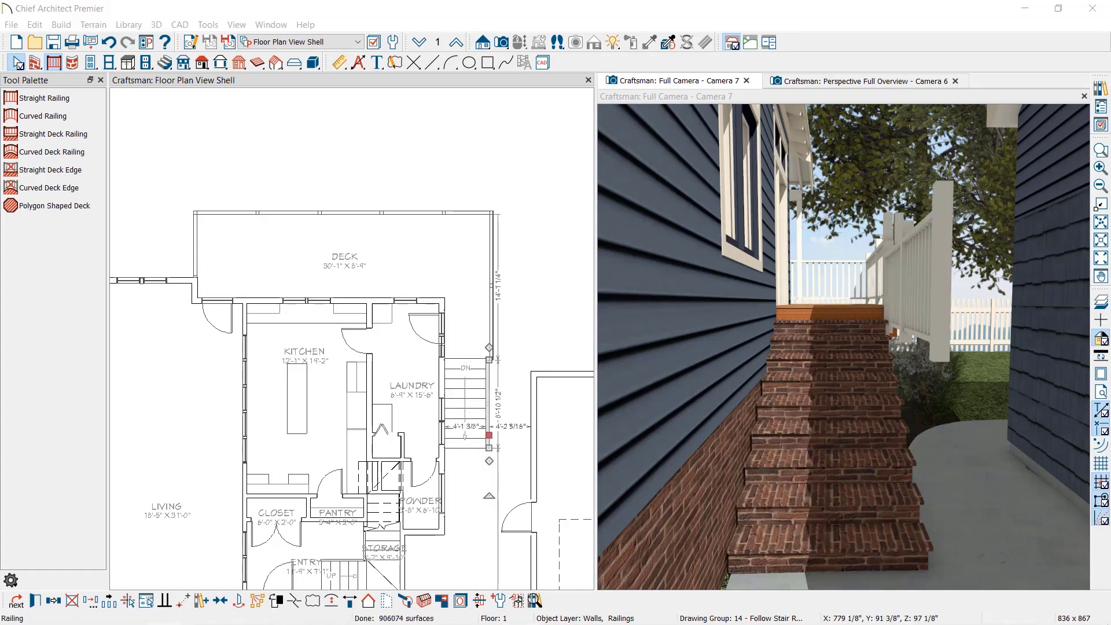
Add a pony wall under the stair railing with Height Off Floor 6.
double_click(490, 434)
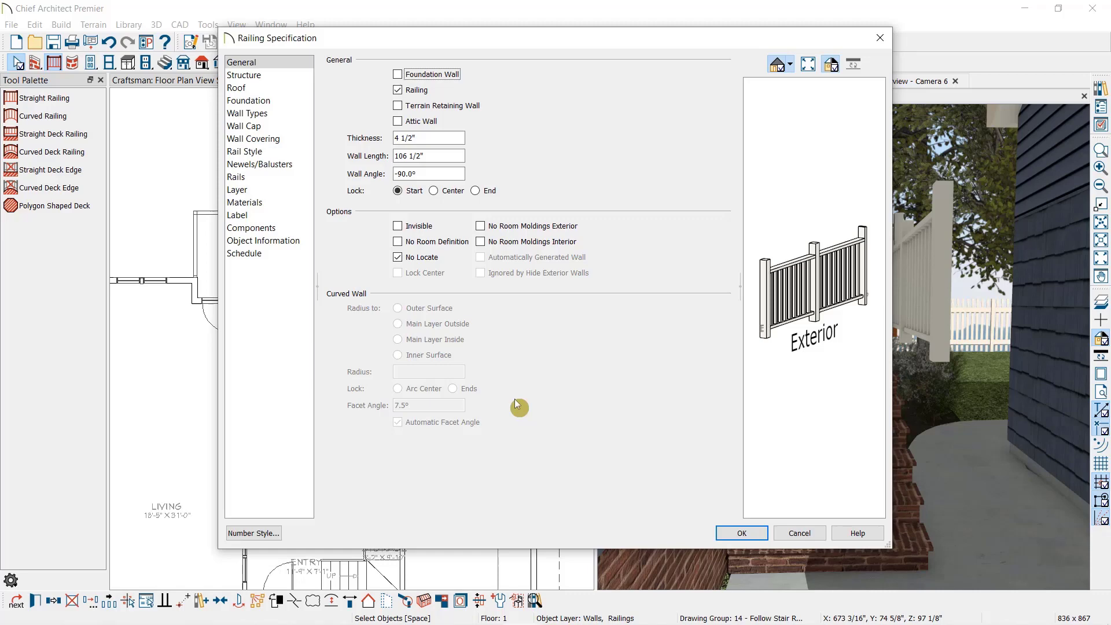
left_click(282, 114)
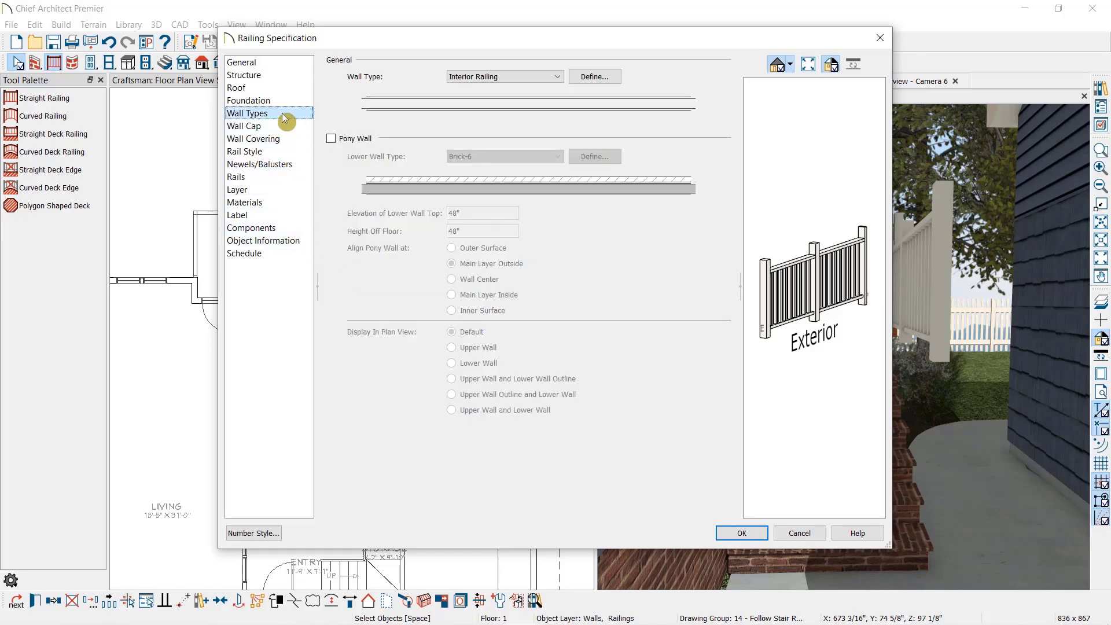
left_click(345, 139)
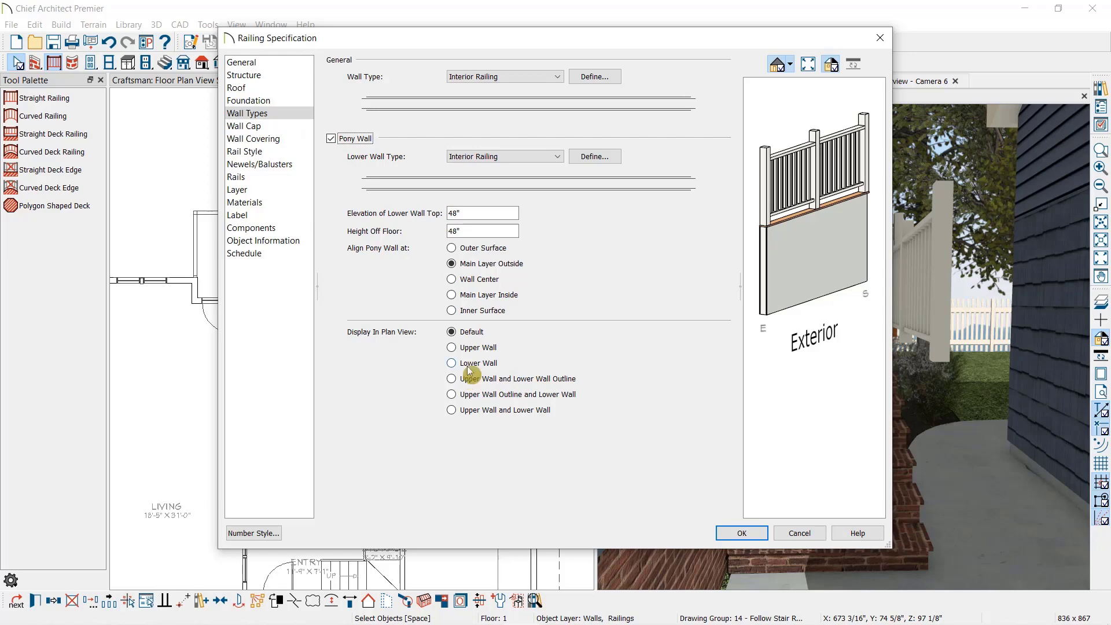
double_click(468, 229)
type("6")
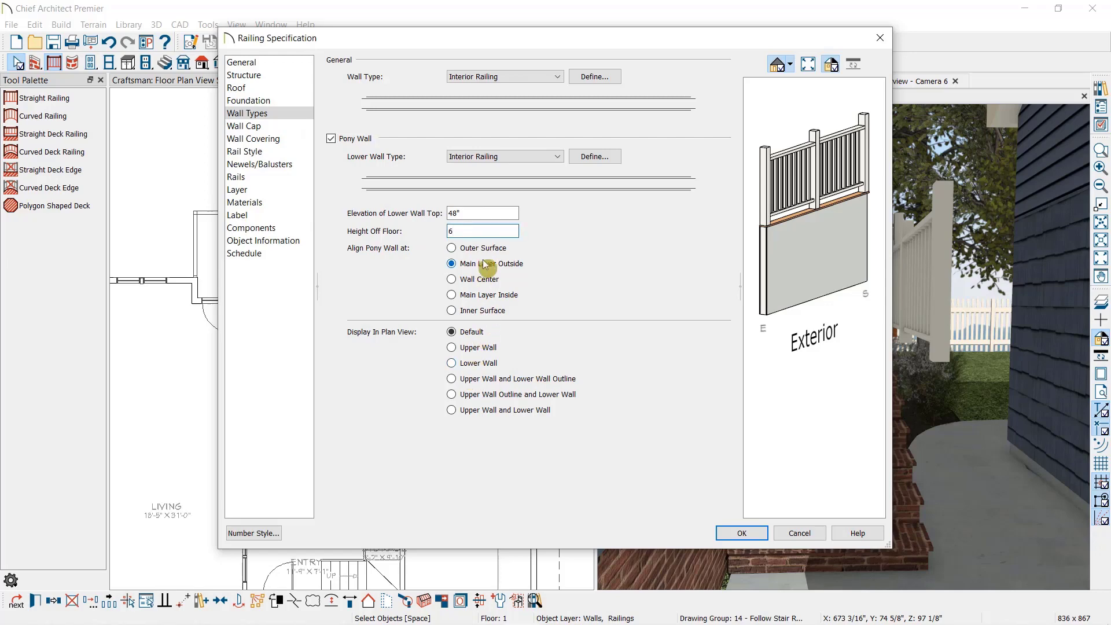
left_click(501, 157)
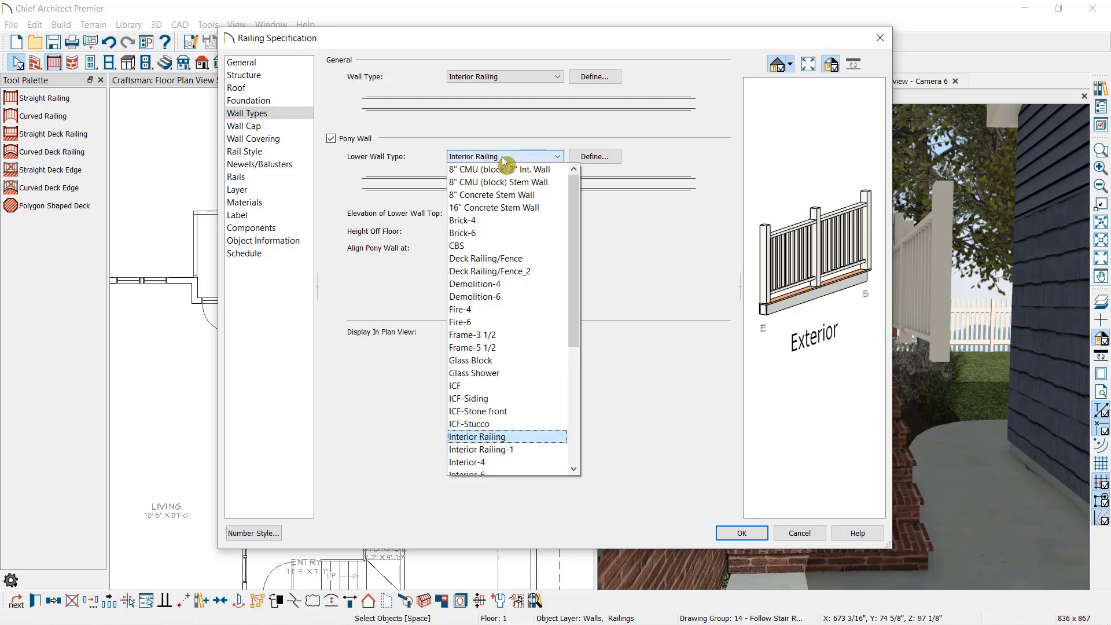
left_click(625, 272)
left_click(261, 151)
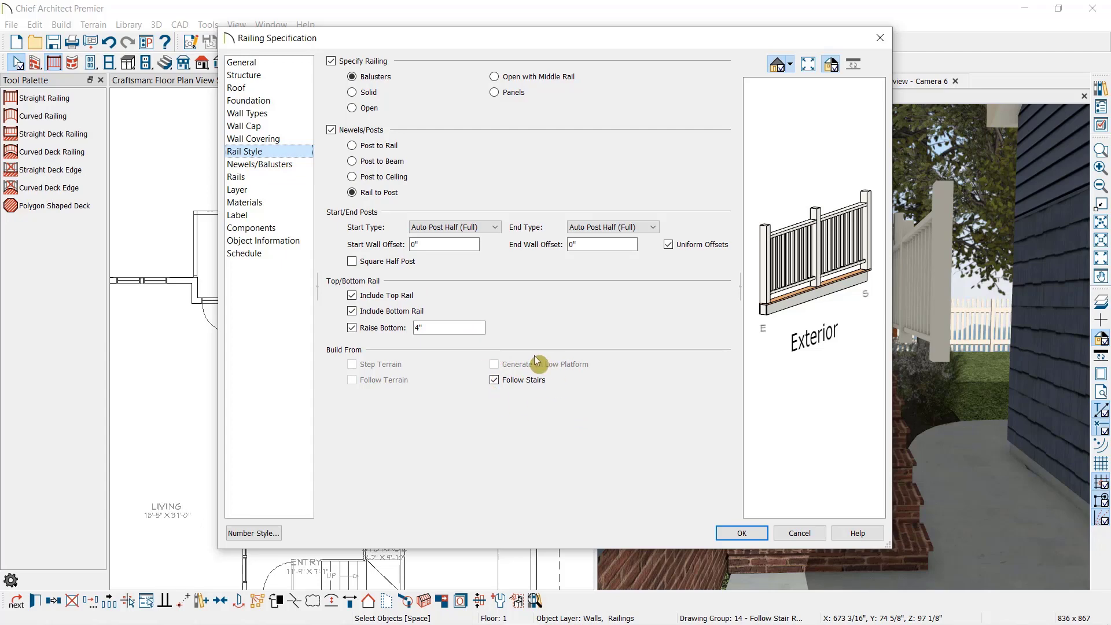
left_click(741, 533)
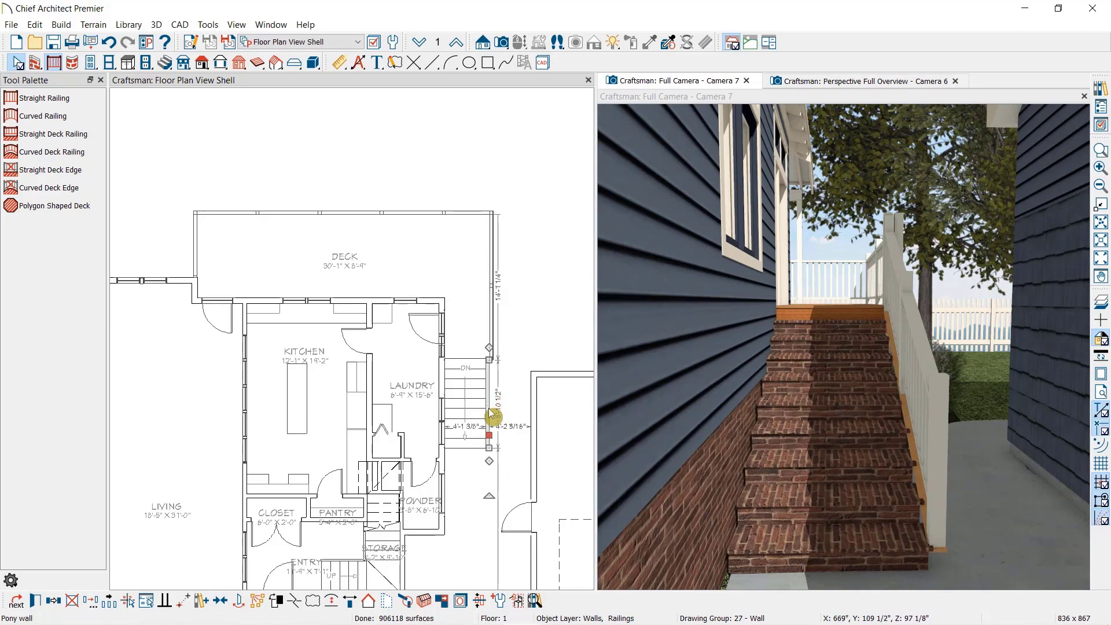
Orbit the 3D view to face the house front and select the brick fence.
scroll(806, 426, "down", 5)
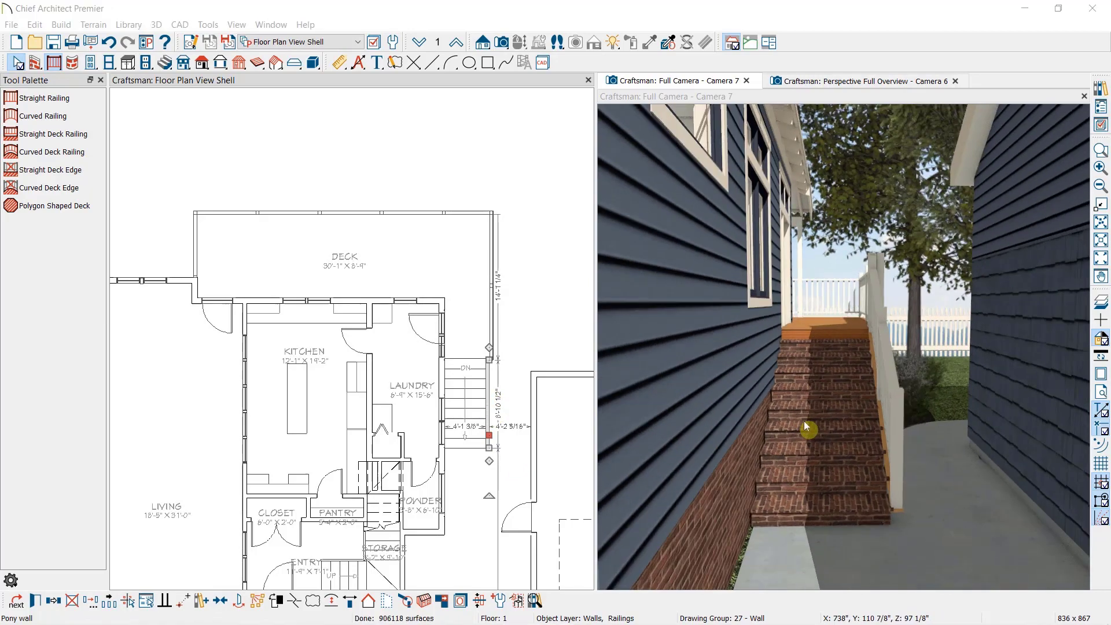
left_click_drag(806, 429, 938, 326)
left_click(938, 326)
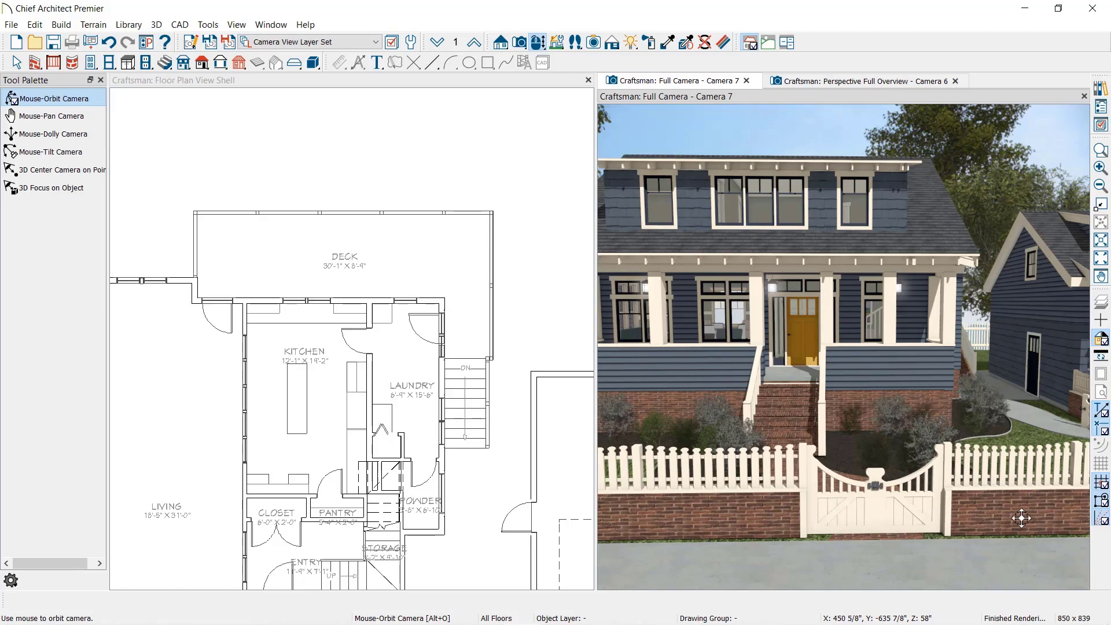
key("Escape")
left_click(992, 512)
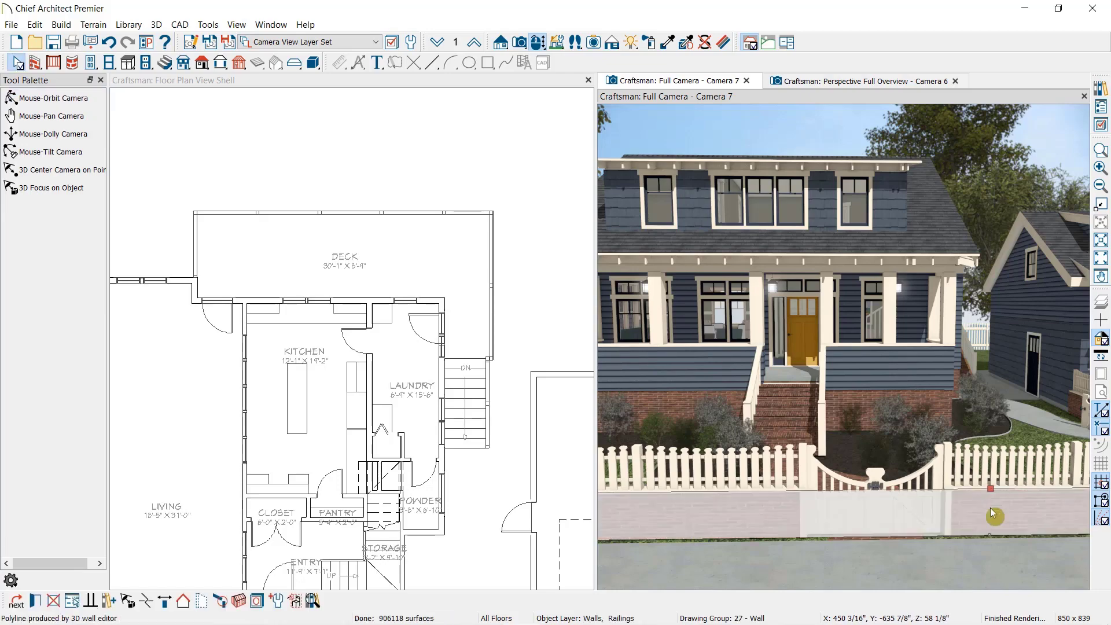
Review the fence's Deck Railing/Fence railing over its Brick-6 pony wall.
double_click(990, 508)
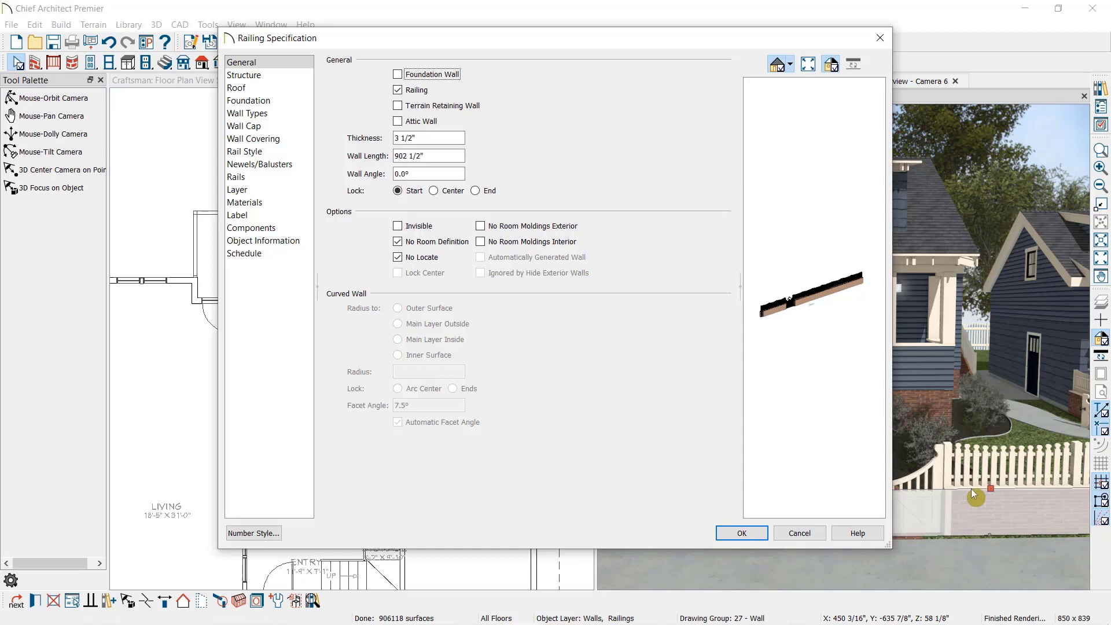
left_click(282, 114)
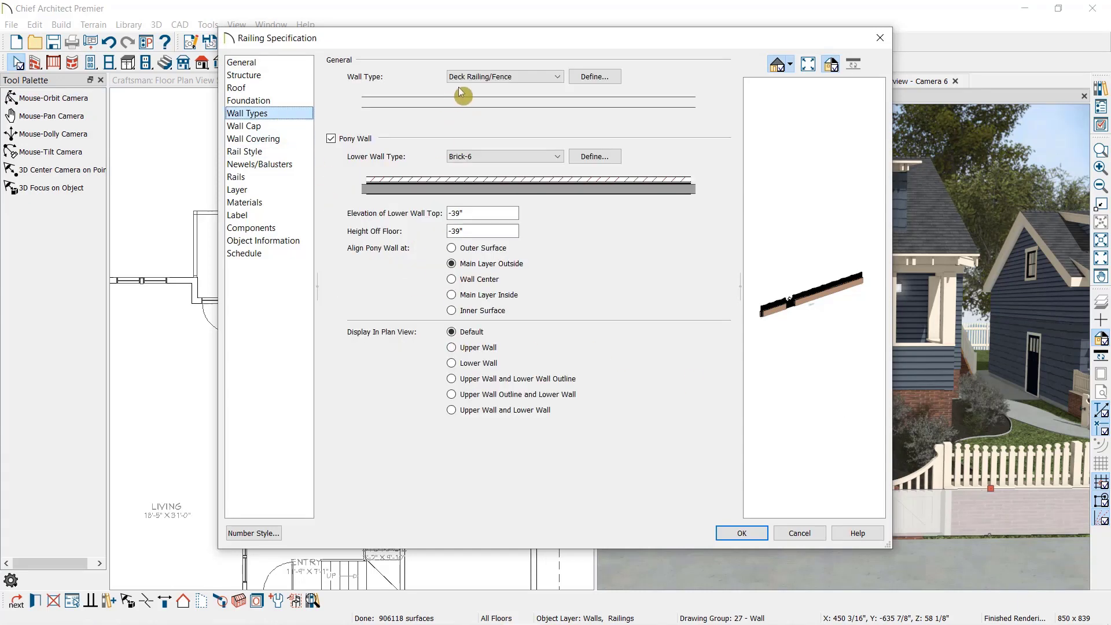
scroll(820, 289, "up", 5)
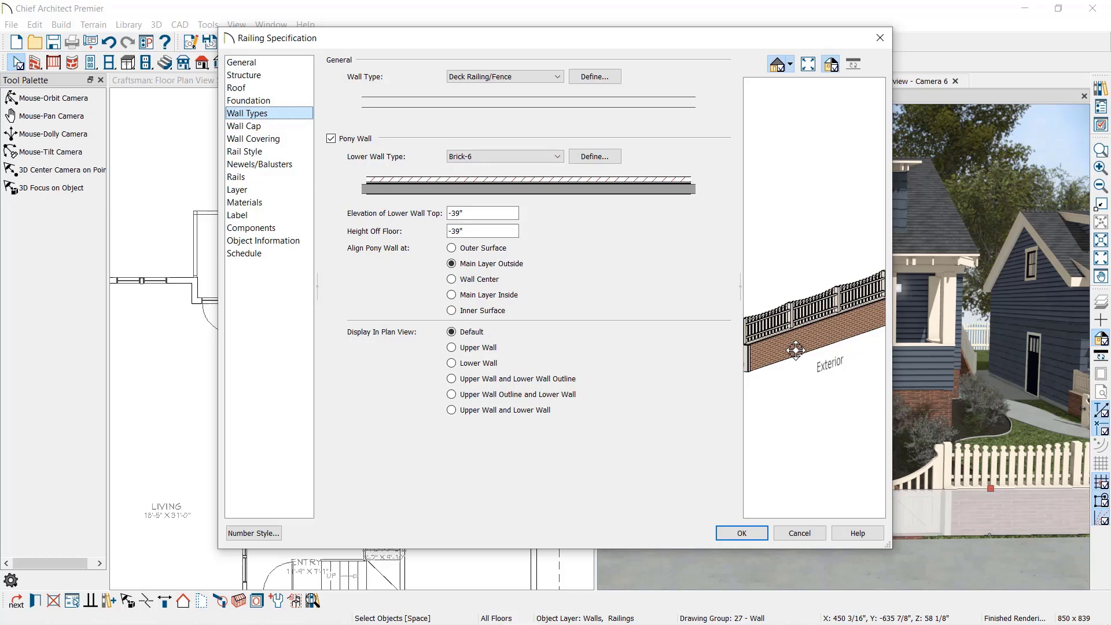
left_click(276, 62)
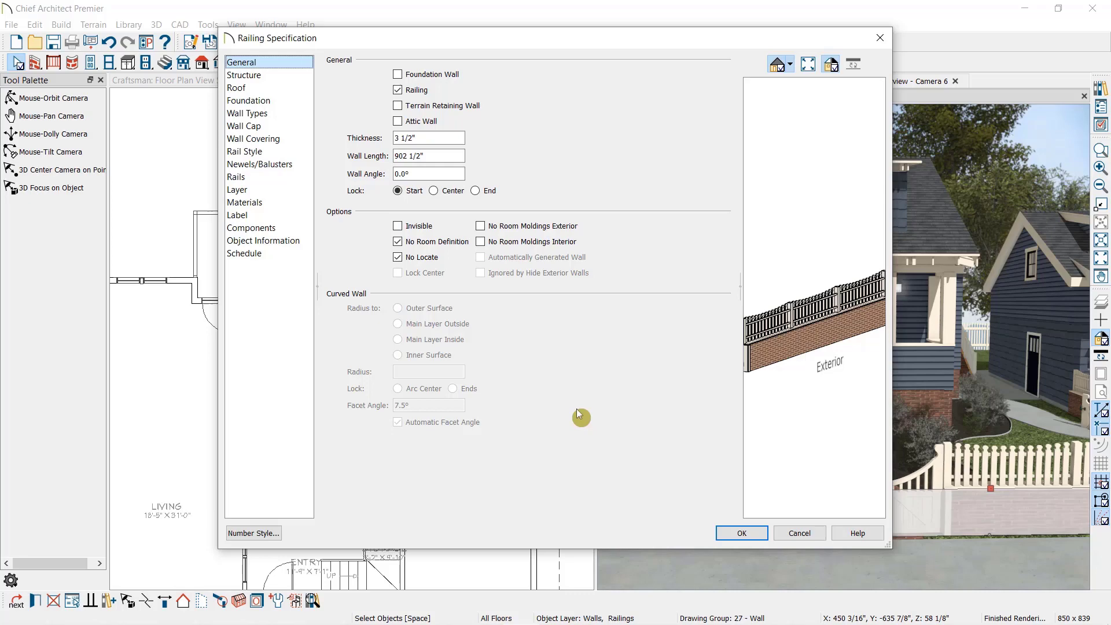
Close the fence settings and orbit the camera to see the fence at an angle.
left_click(742, 533)
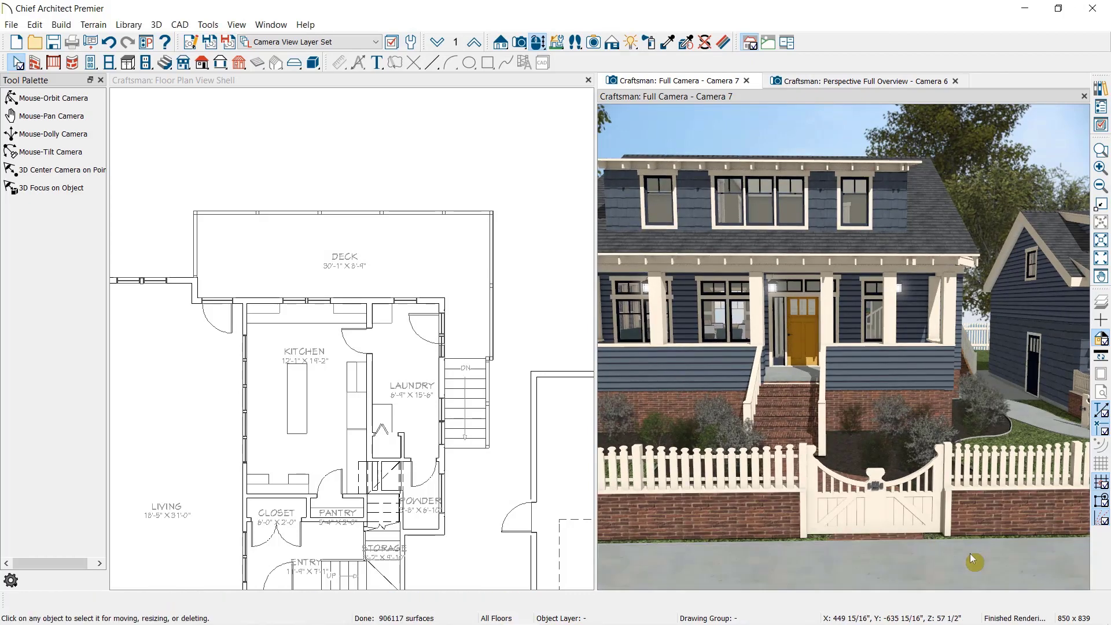
left_click(537, 43)
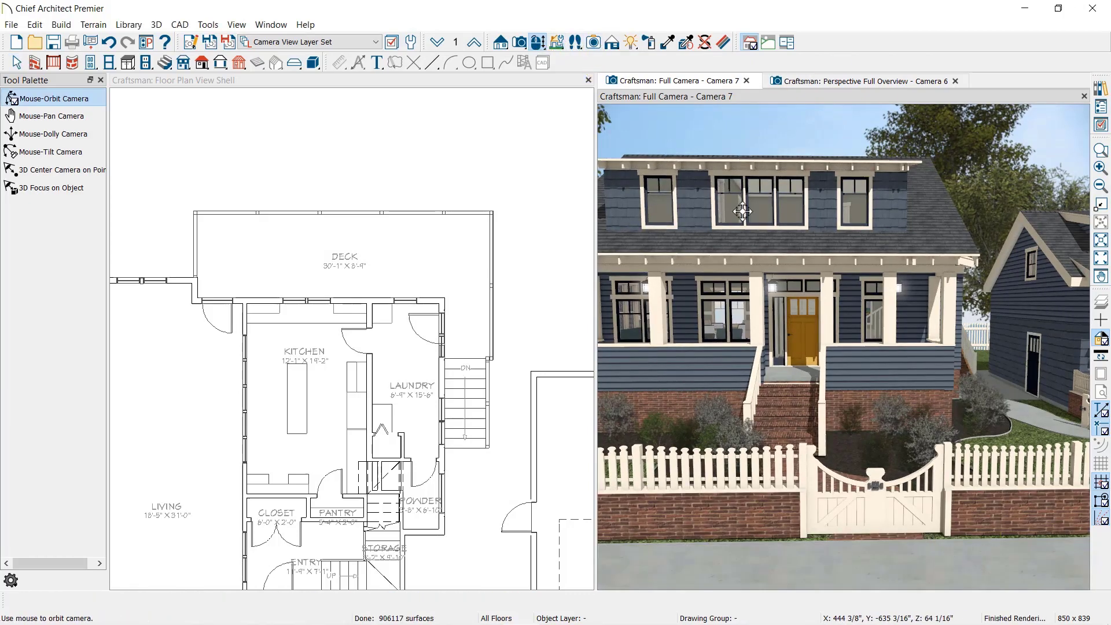
left_click_drag(964, 380, 950, 555)
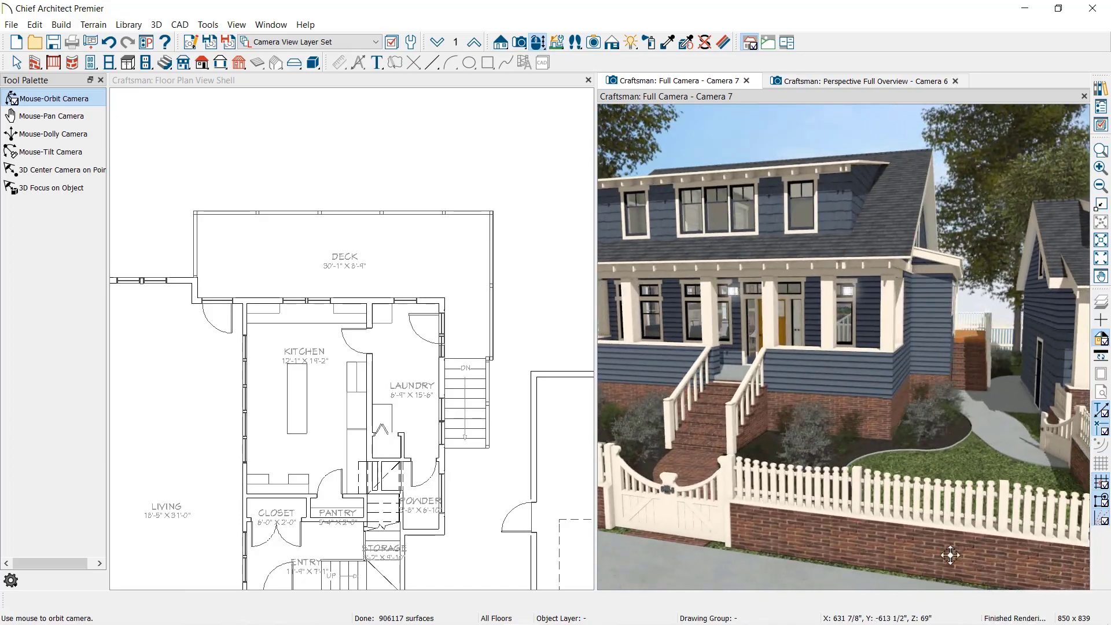